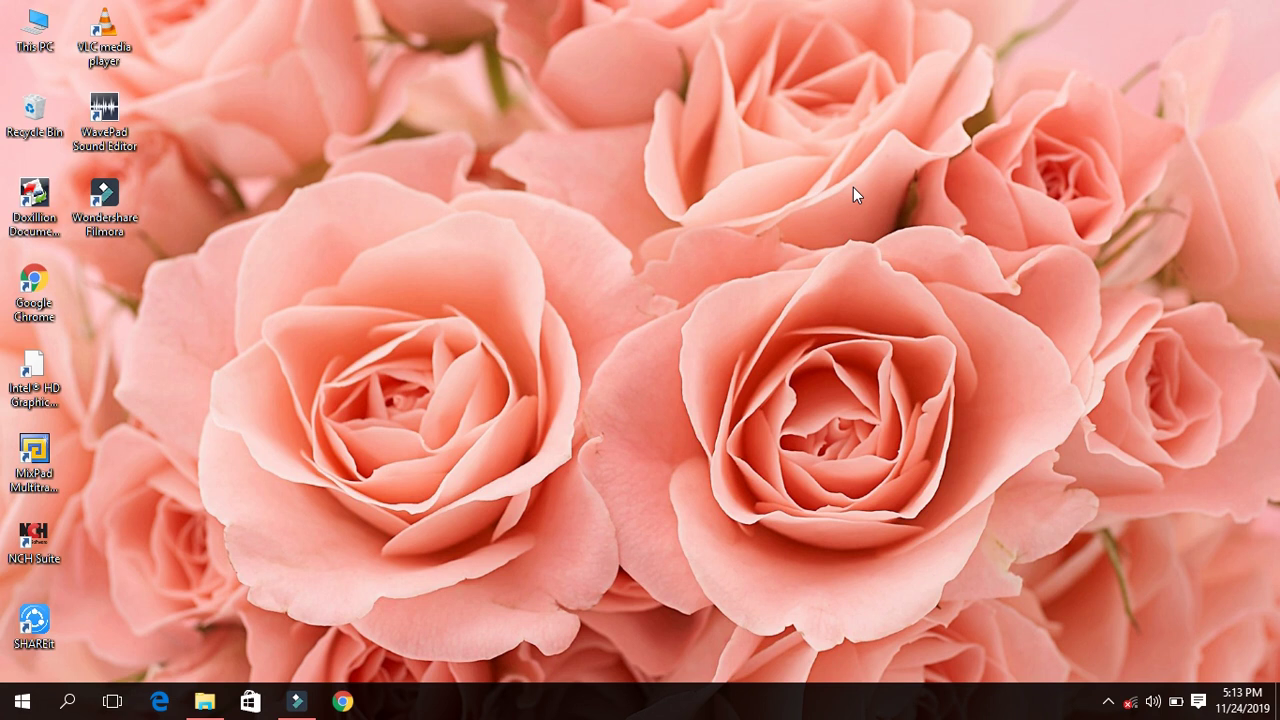
Set the desktop icons to the Large icons view.
right_click(291, 218)
mouse_move(340, 244)
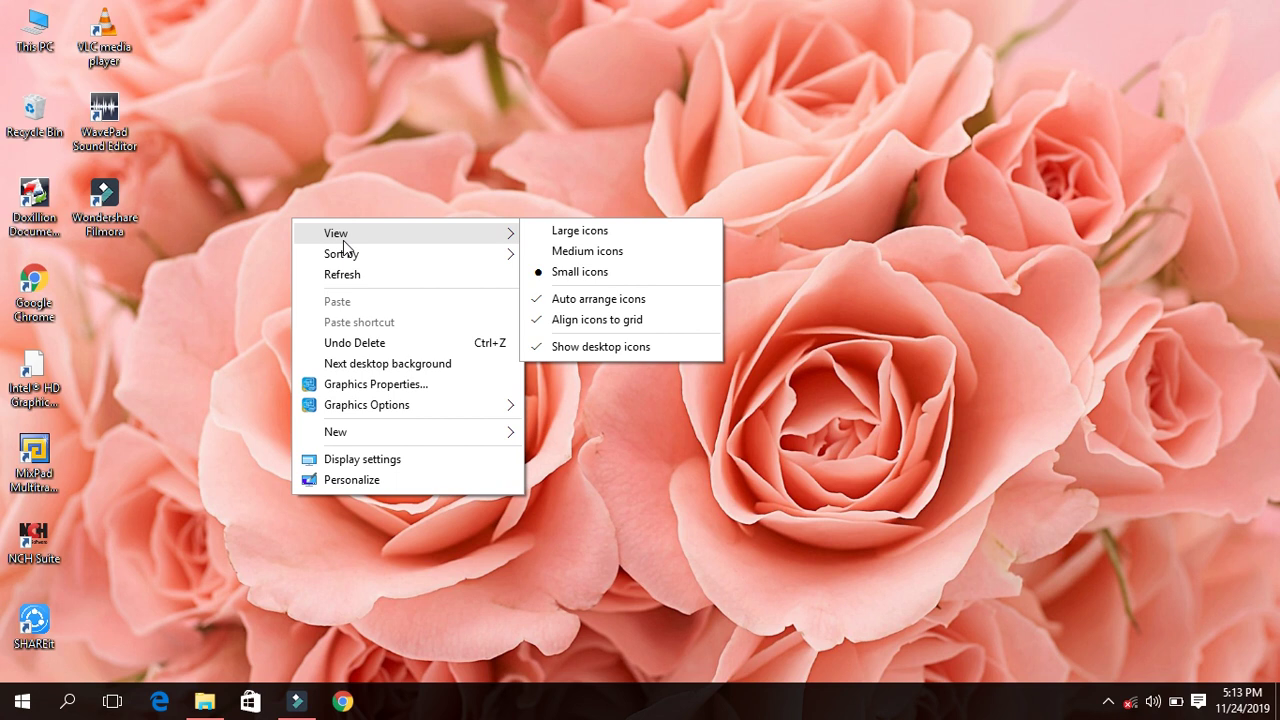
left_click(577, 234)
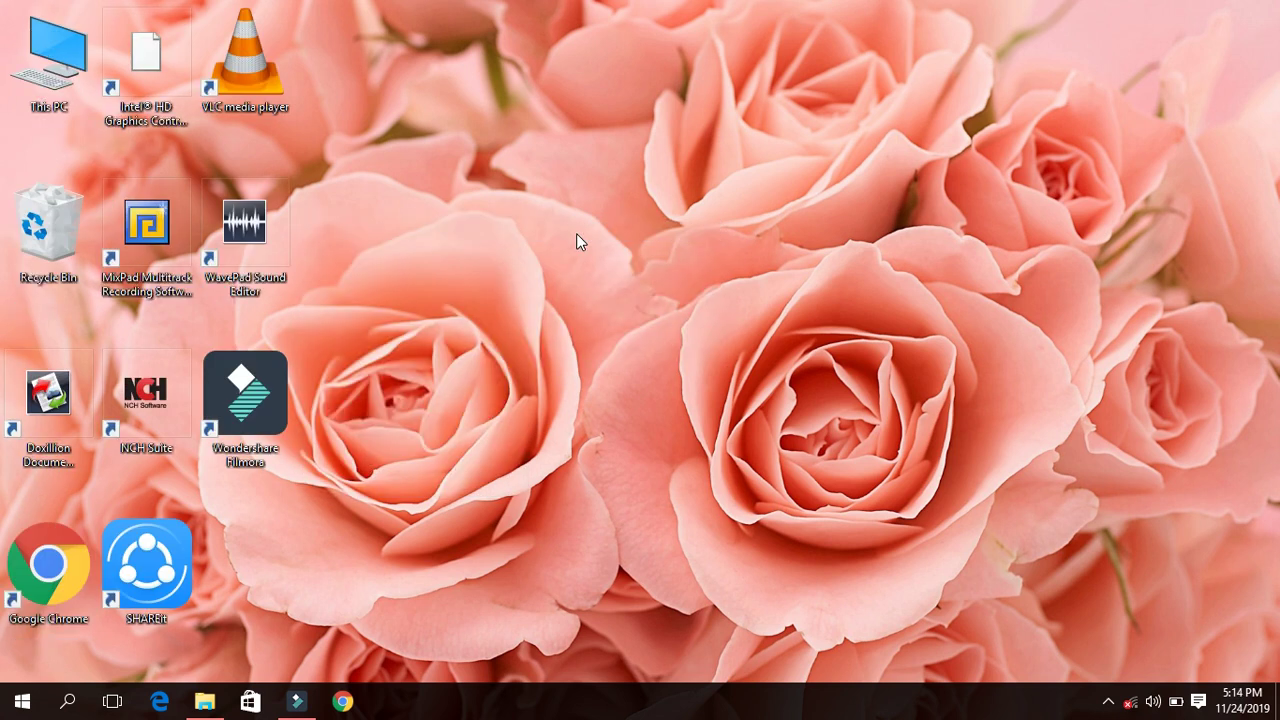
left_click(178, 100)
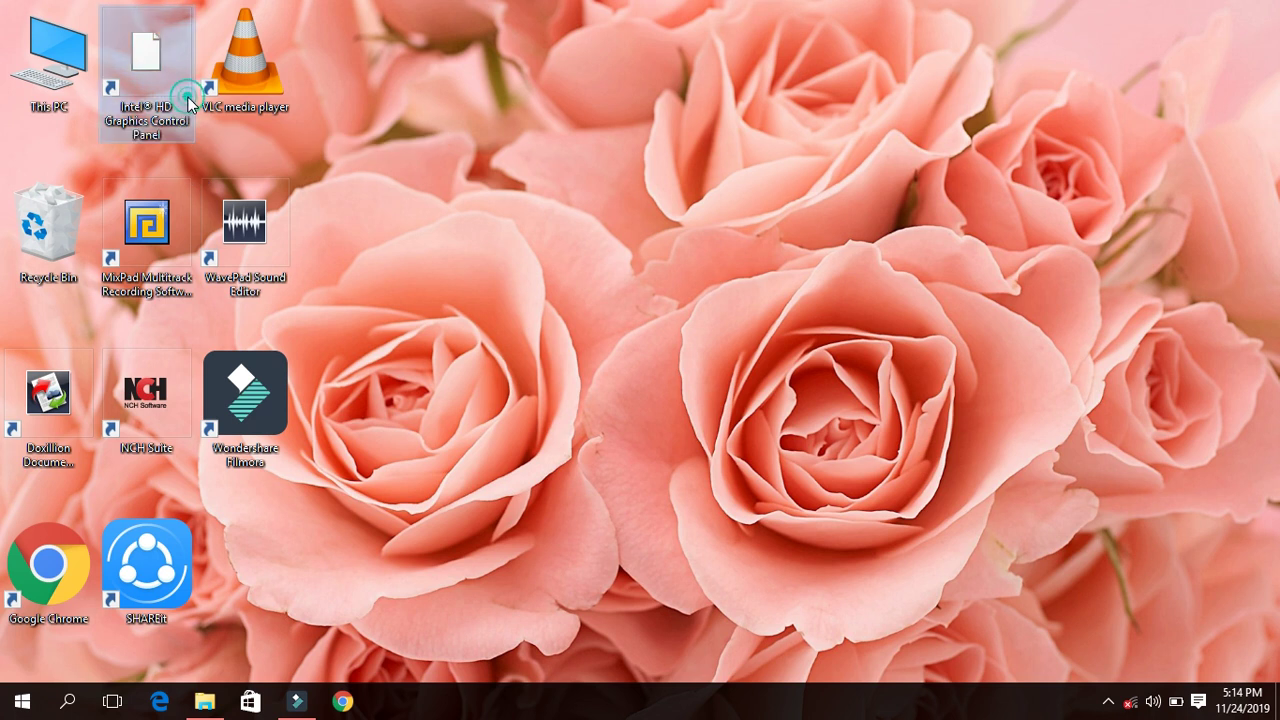
Sort the desktop icons by item type.
right_click(320, 92)
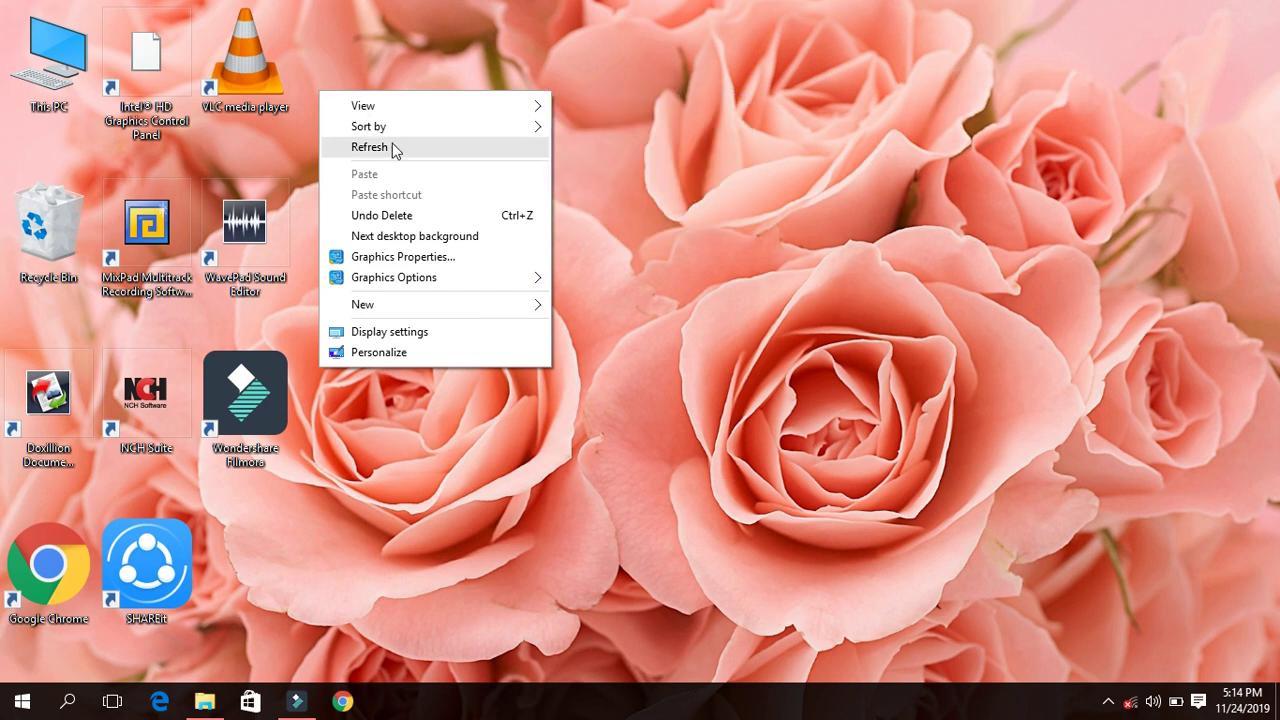
mouse_move(397, 134)
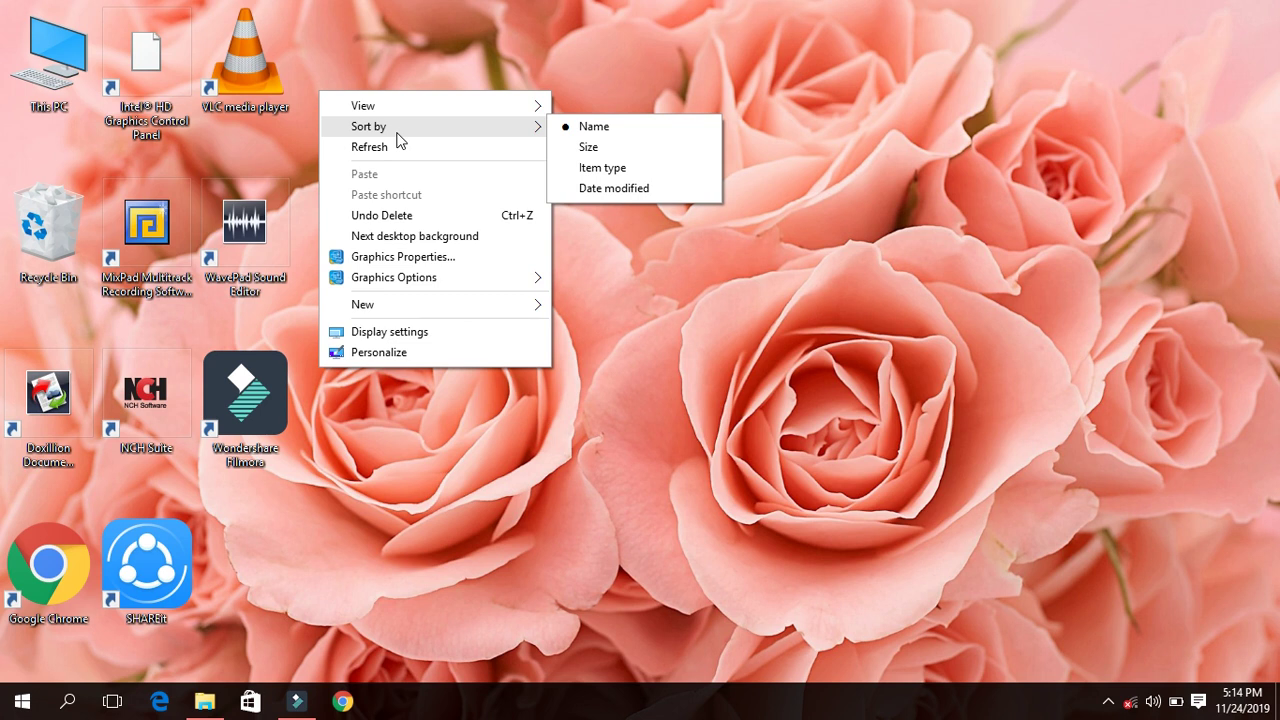
left_click(614, 165)
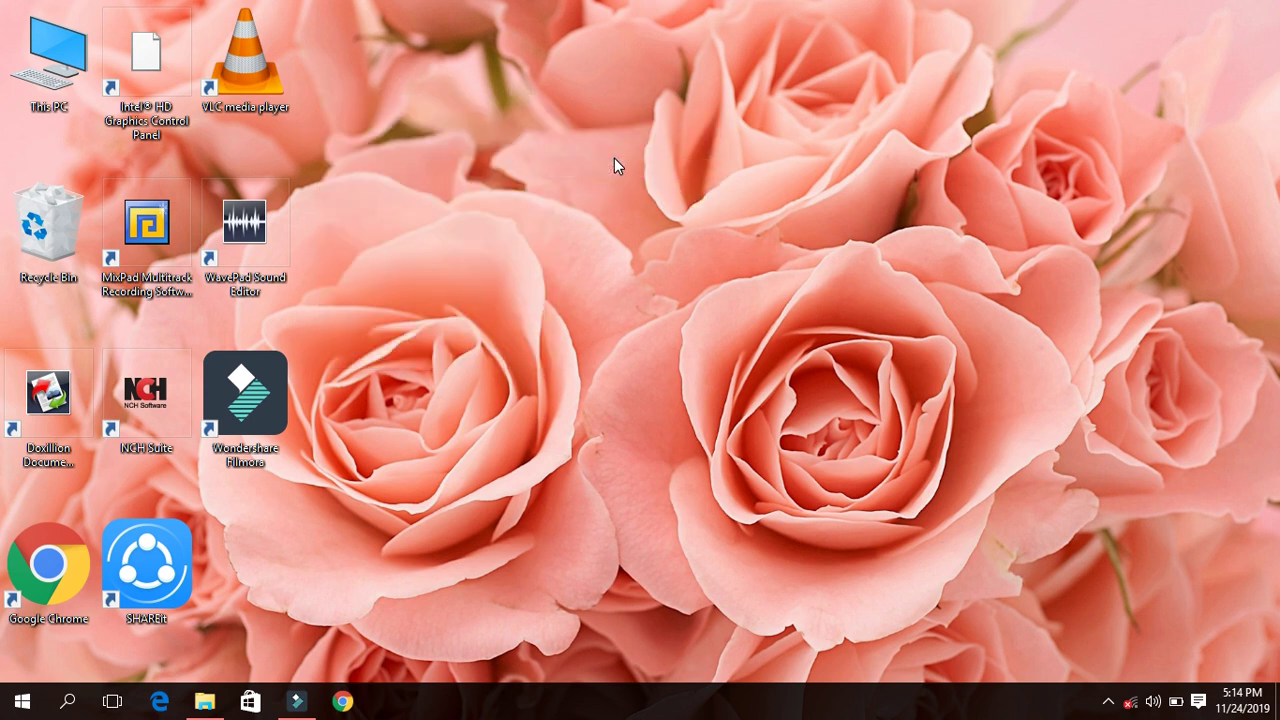
Set the desktop icons to the Small icons view.
right_click(614, 160)
mouse_move(660, 174)
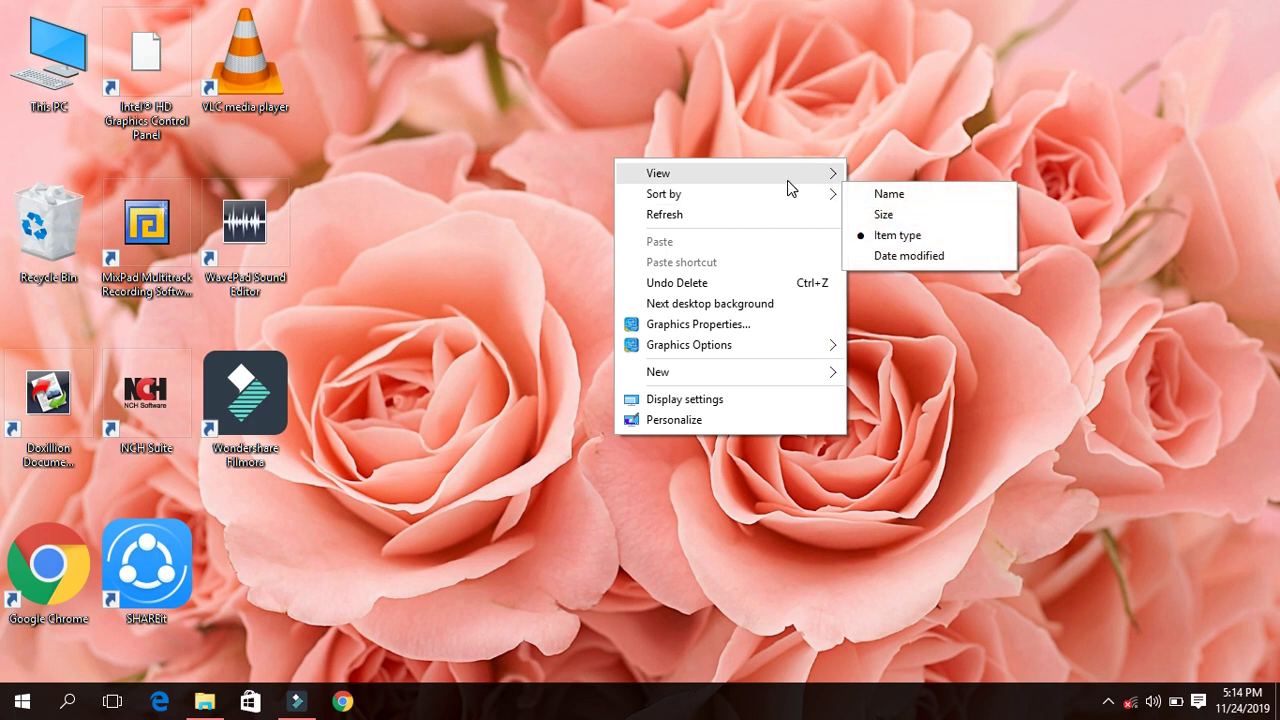
mouse_move(787, 180)
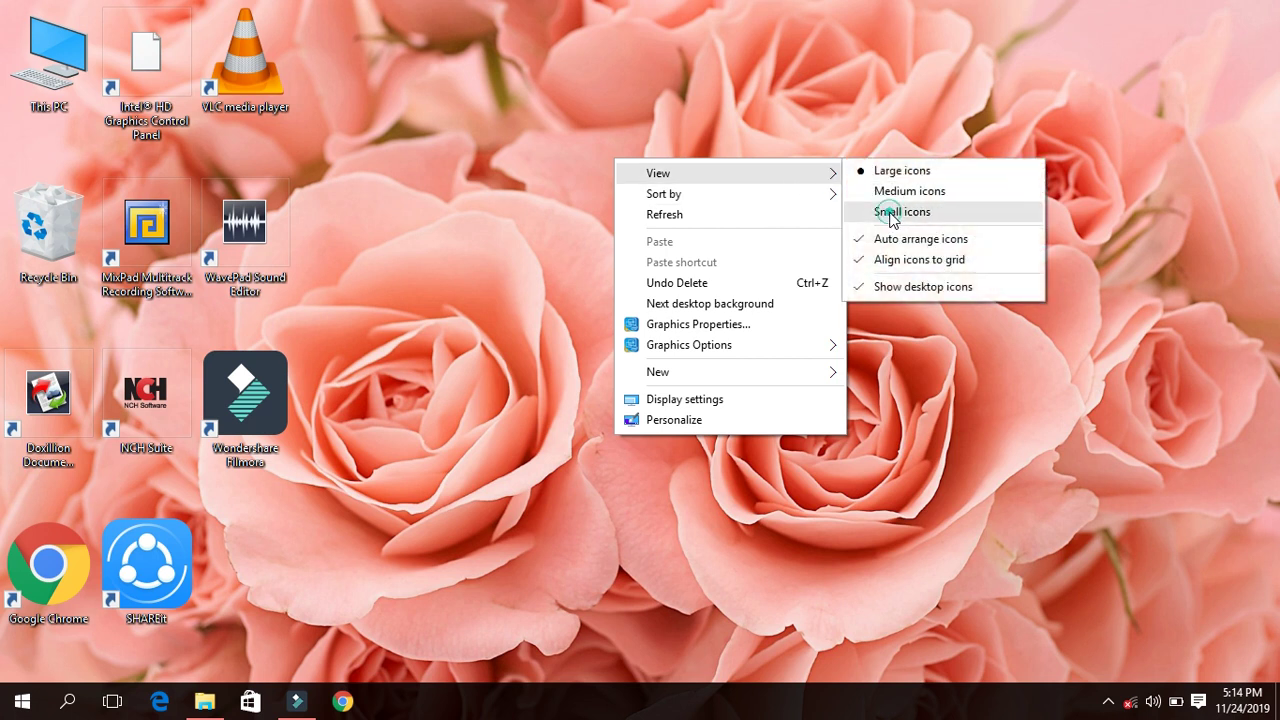
left_click(889, 214)
Sort the desktop icons by name and move the Google Chrome shortcut into the second column above Wondershare Filmora.
right_click(890, 213)
mouse_move(910, 232)
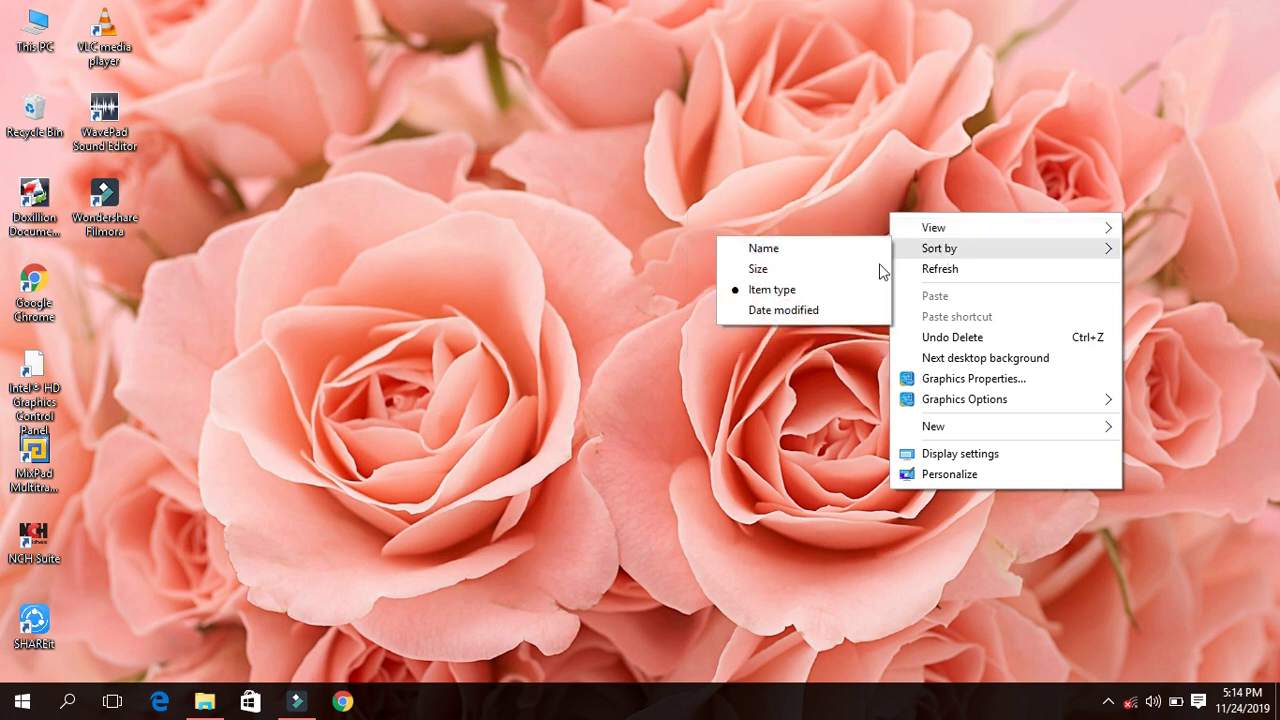
left_click(838, 250)
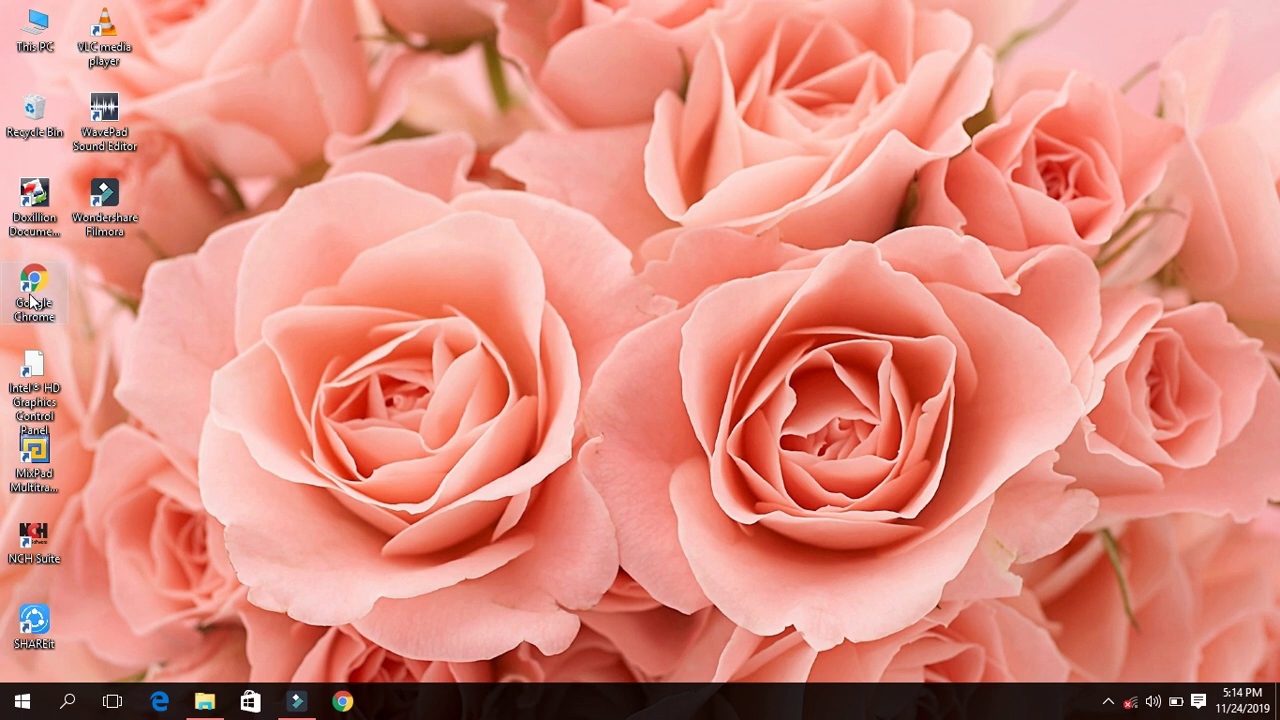
left_click_drag(34, 285, 104, 160)
right_click(339, 201)
mouse_move(443, 249)
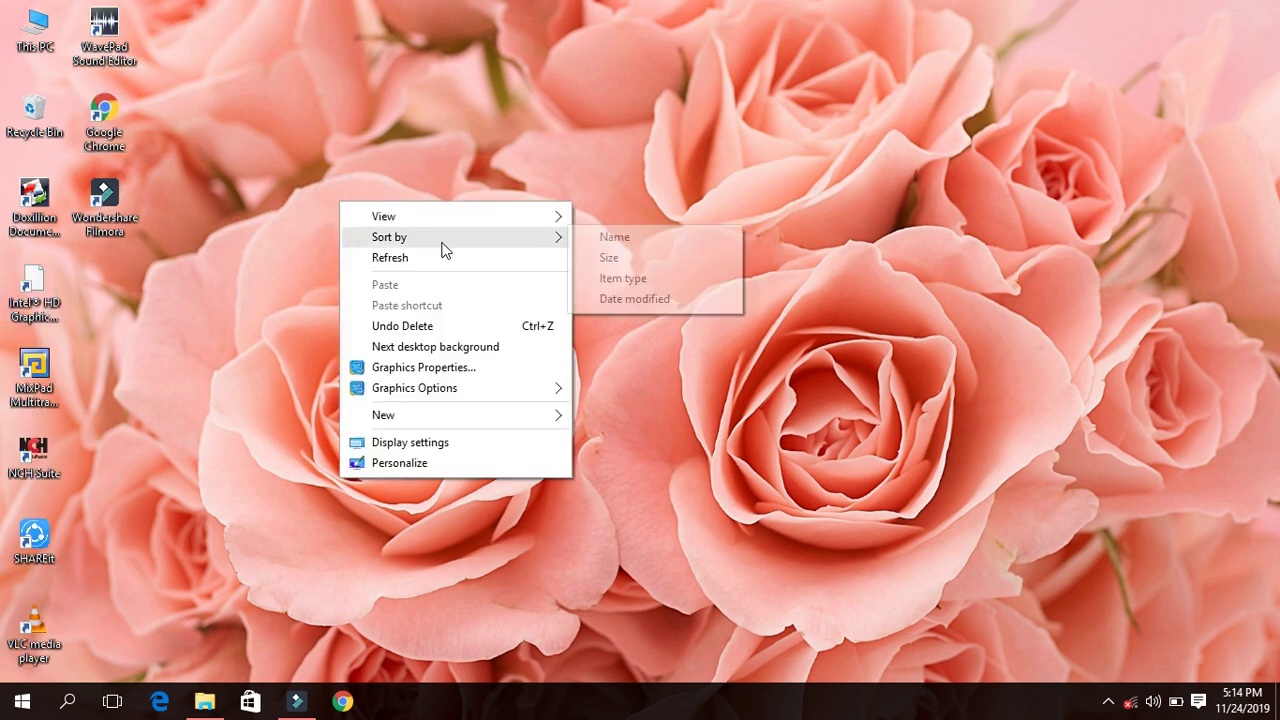
left_click(631, 233)
right_click(631, 228)
mouse_move(690, 250)
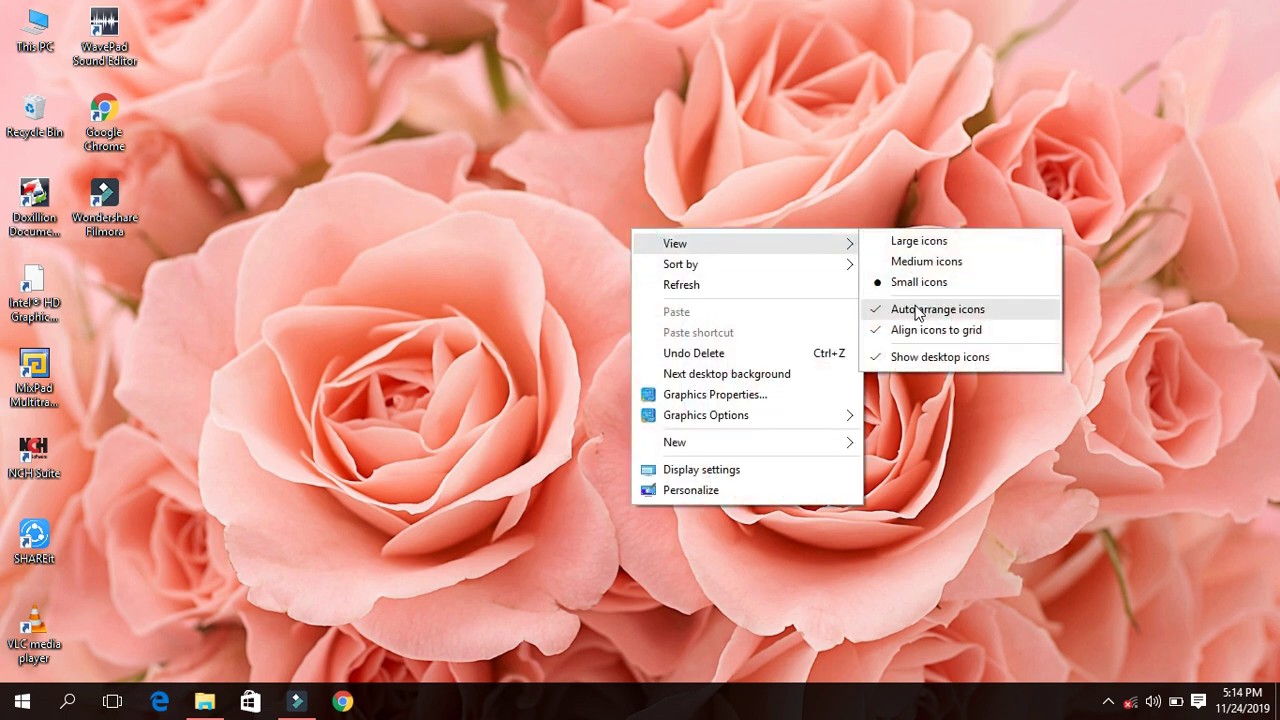
left_click(913, 310)
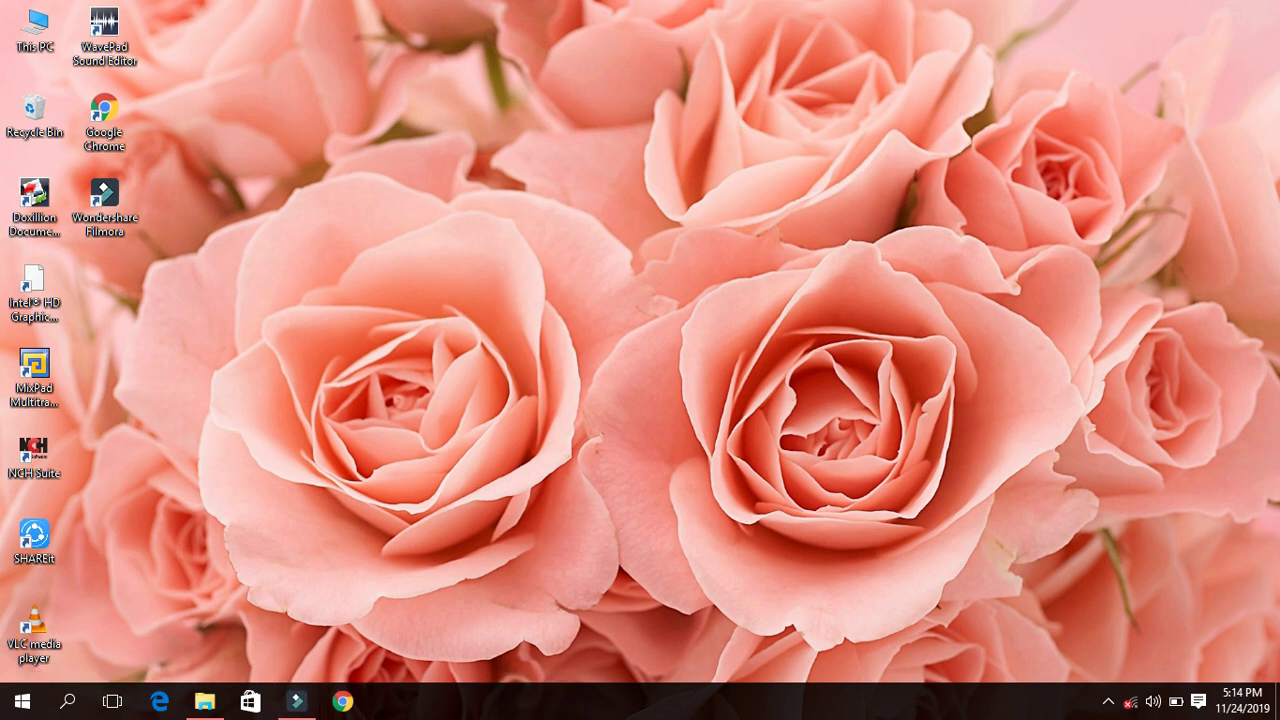
Pin the VLC media player shortcut to the taskbar and launch VLC from there.
right_click(33, 624)
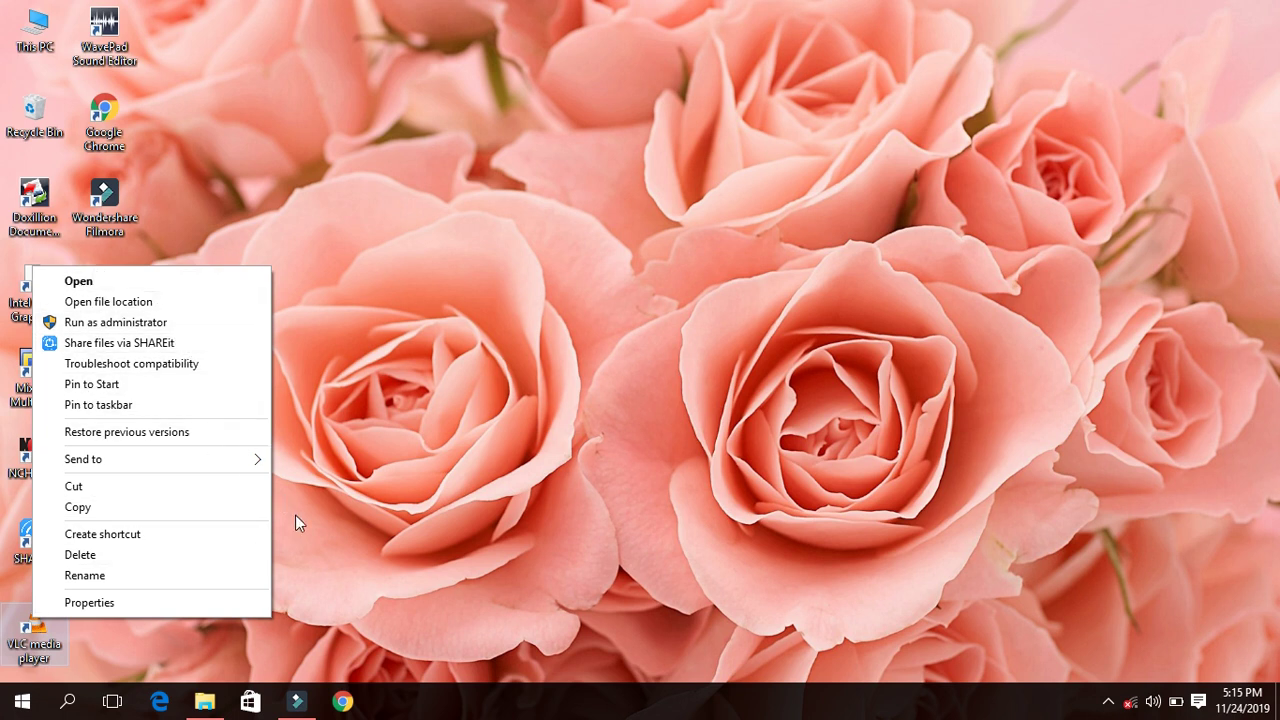
left_click(149, 404)
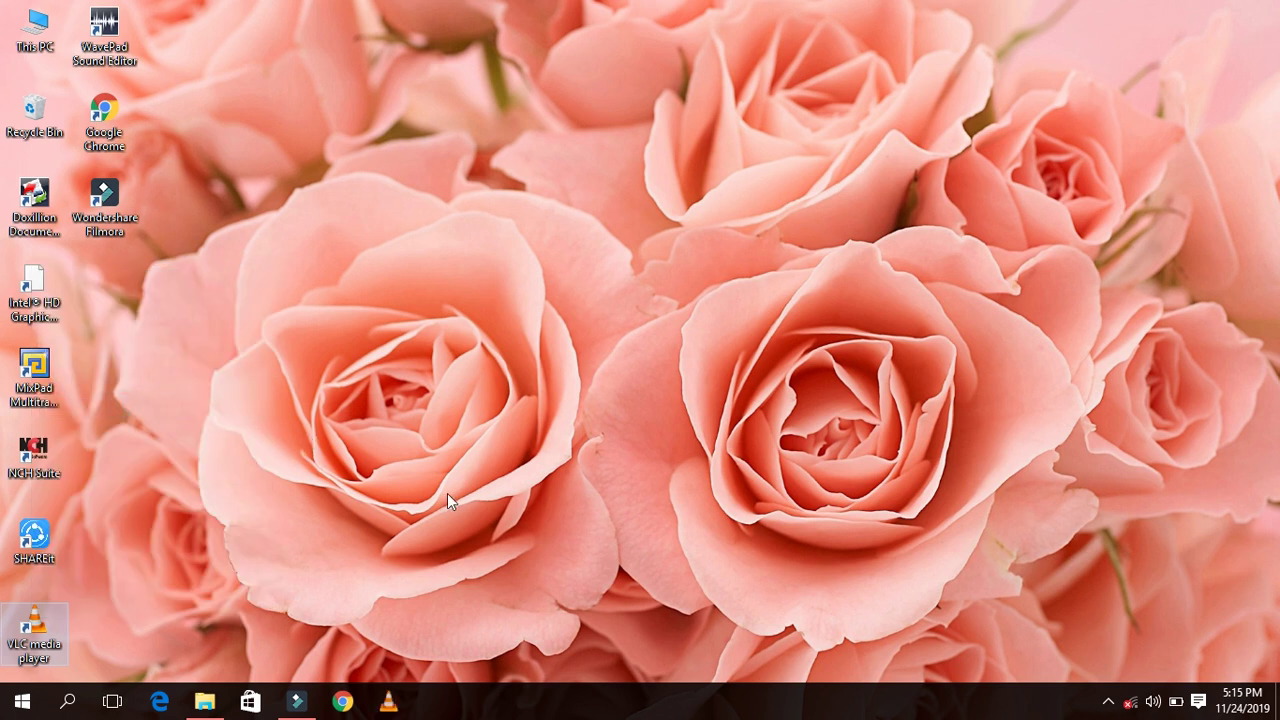
left_click(407, 701)
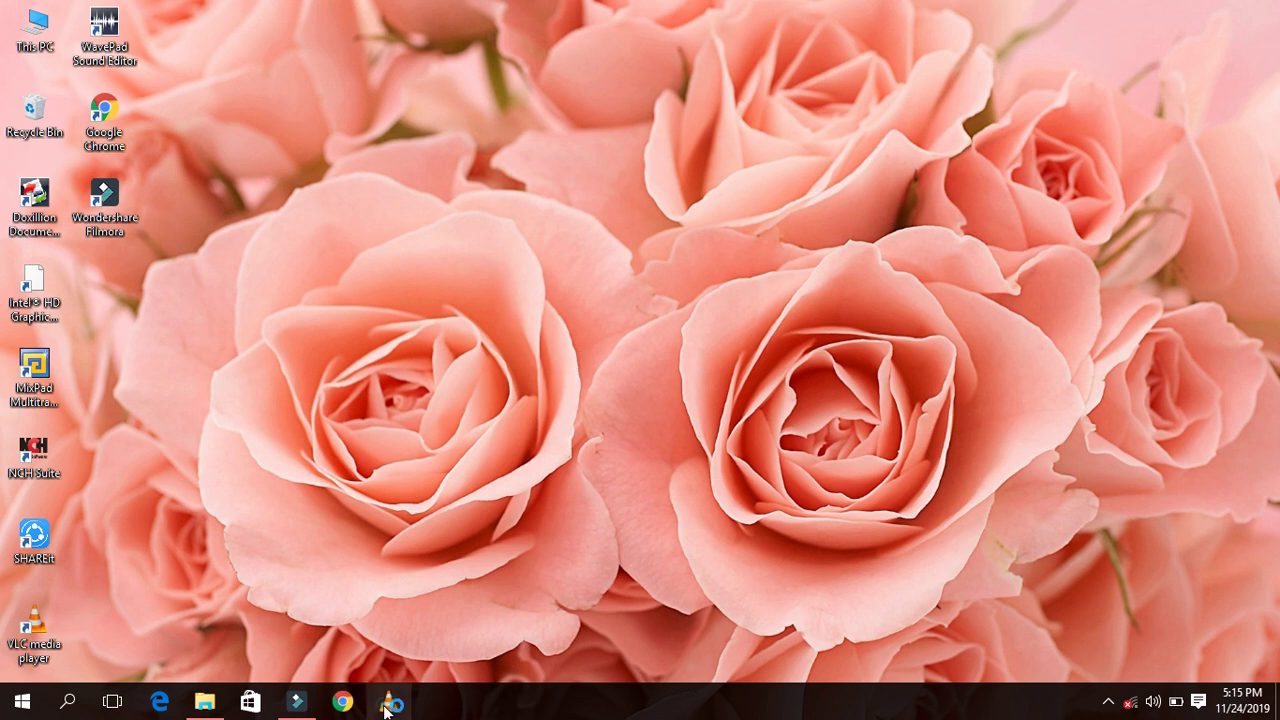
Close VLC media player and unpin both VLC and Google Chrome from the taskbar.
right_click(386, 704)
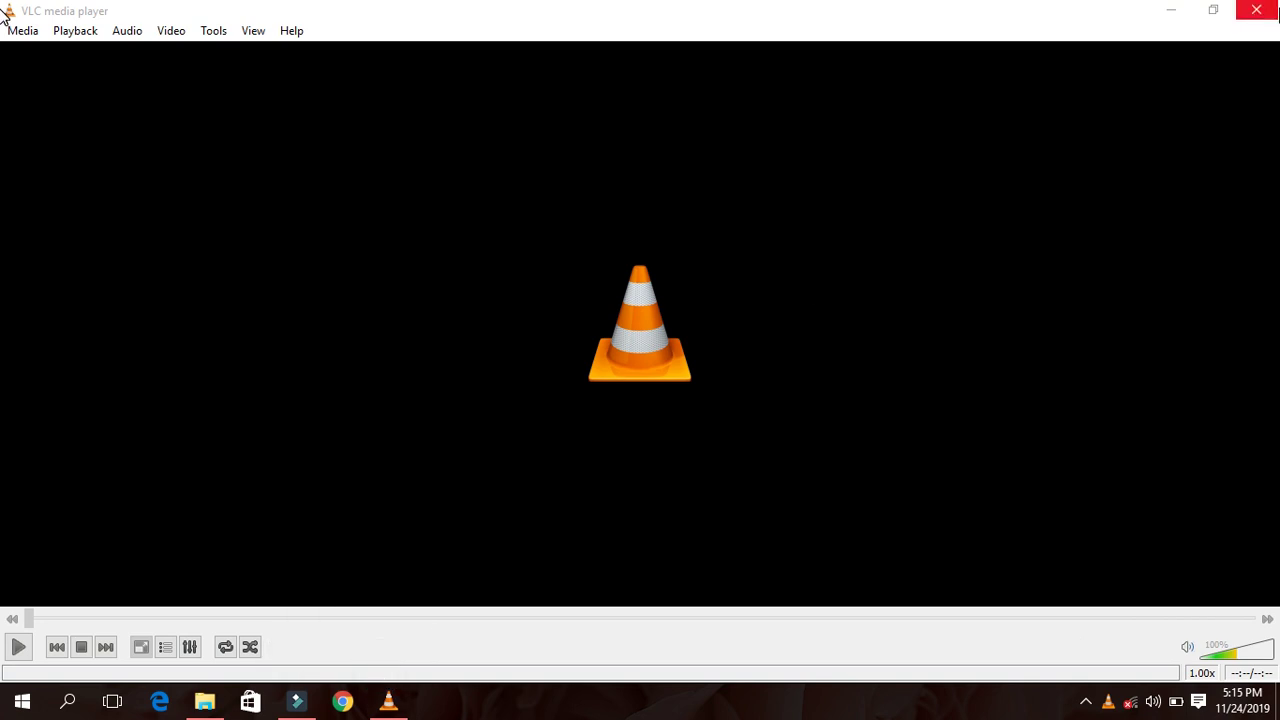
left_click(1256, 10)
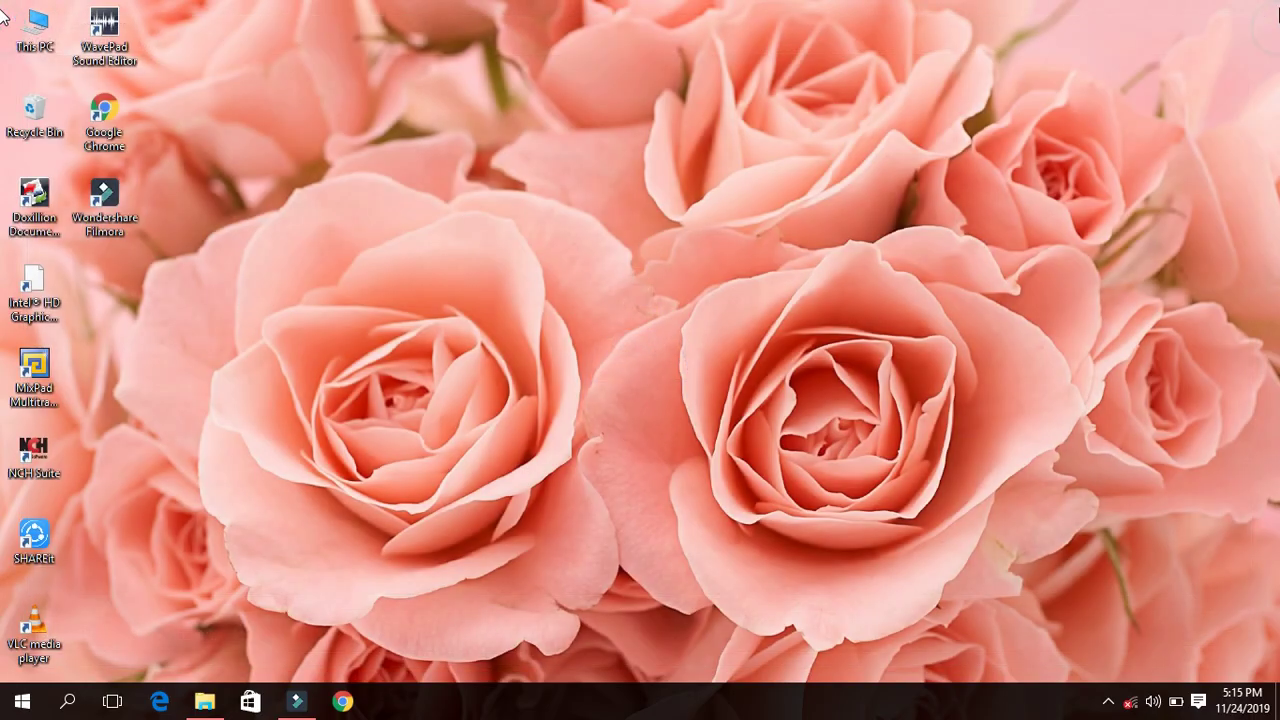
right_click(344, 709)
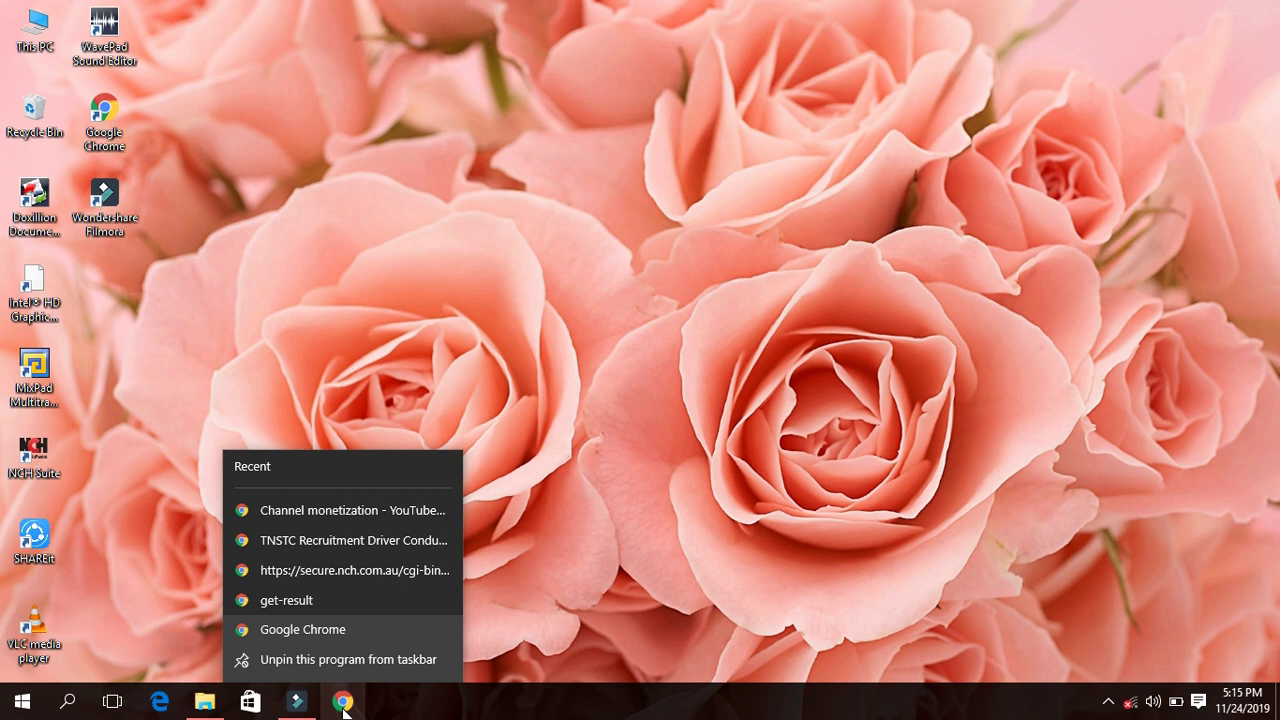
left_click(350, 662)
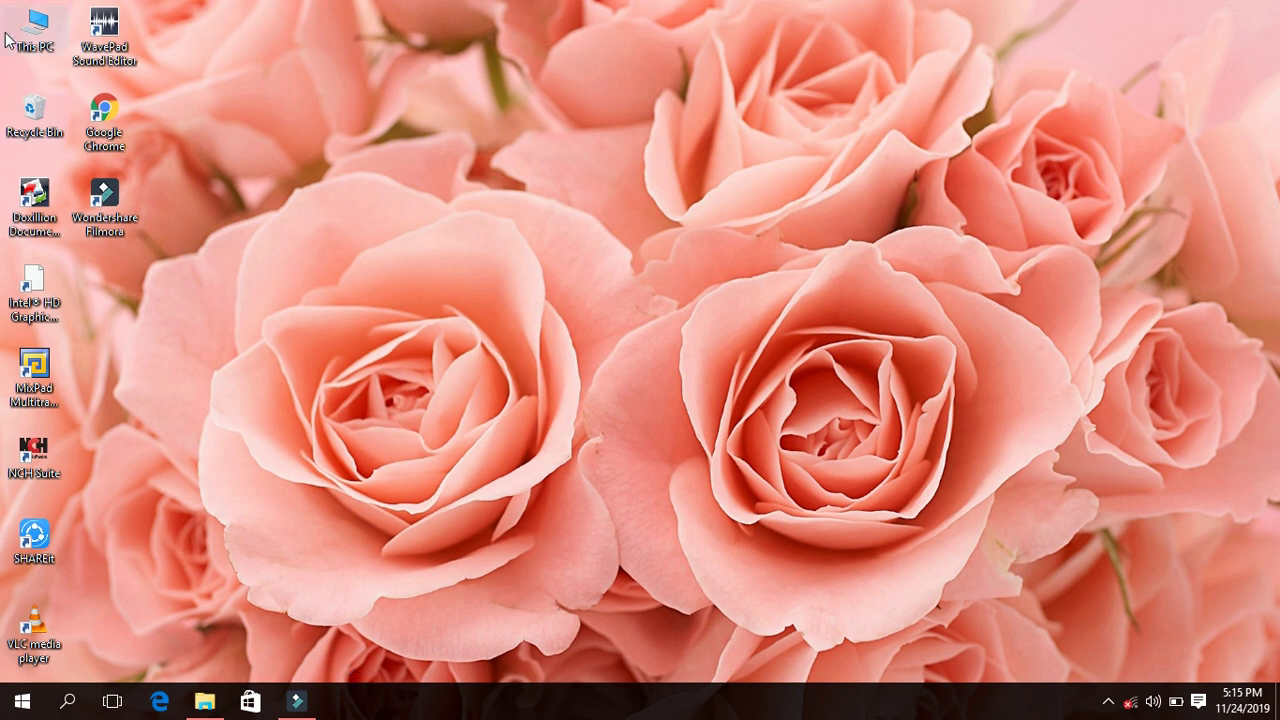
Try to move the Recycle Bin and This PC icons out onto the open desktop, and turn off Auto arrange icons.
left_click_drag(38, 140, 630, 25)
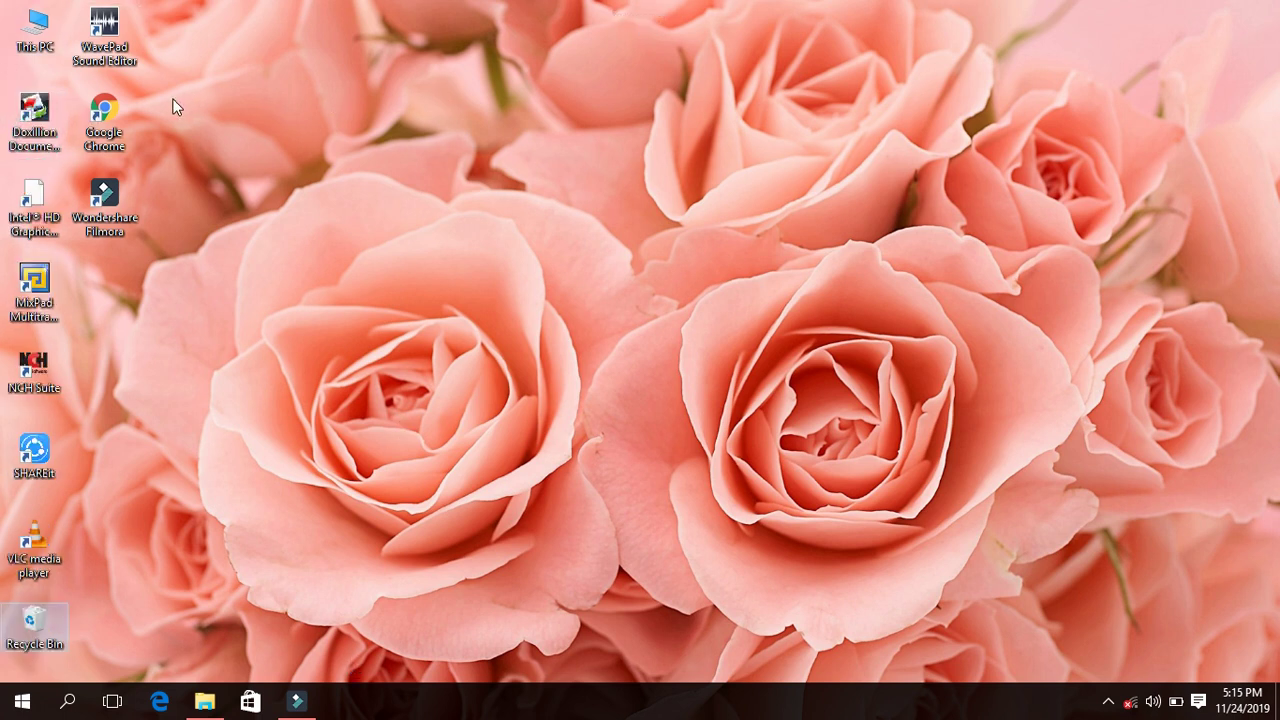
left_click_drag(28, 32, 752, 169)
right_click(752, 168)
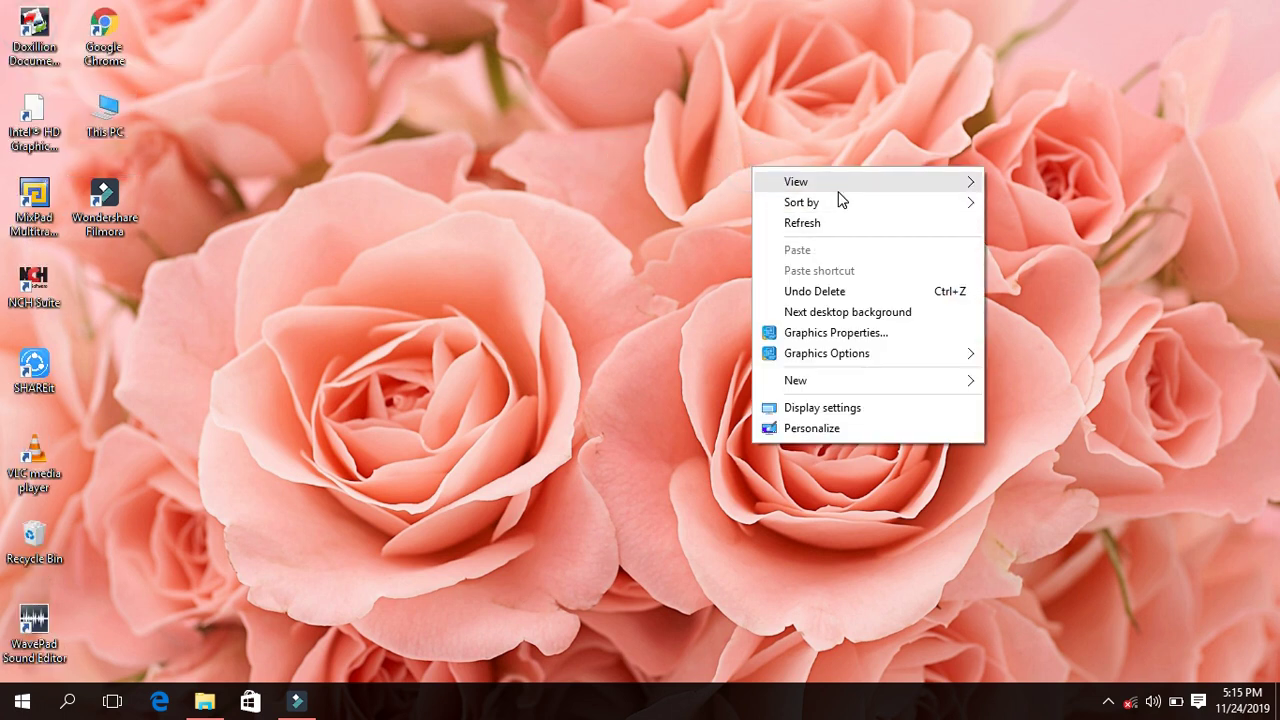
mouse_move(839, 192)
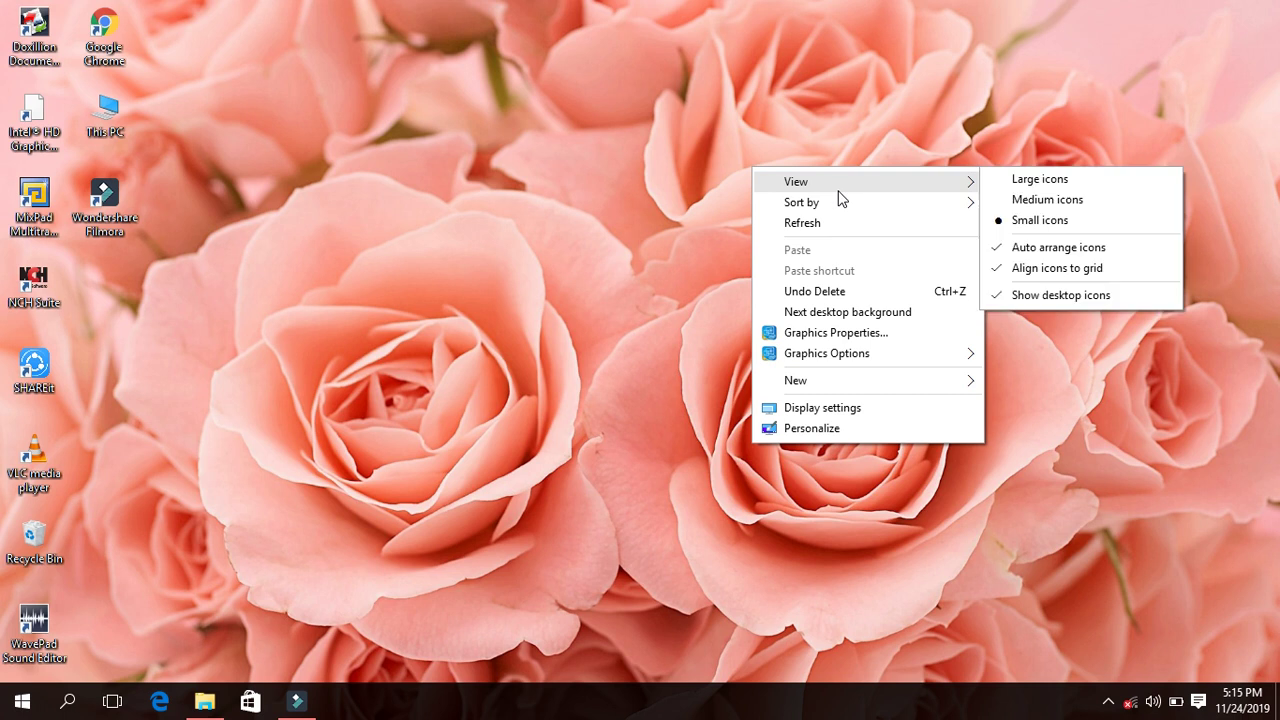
left_click(1016, 256)
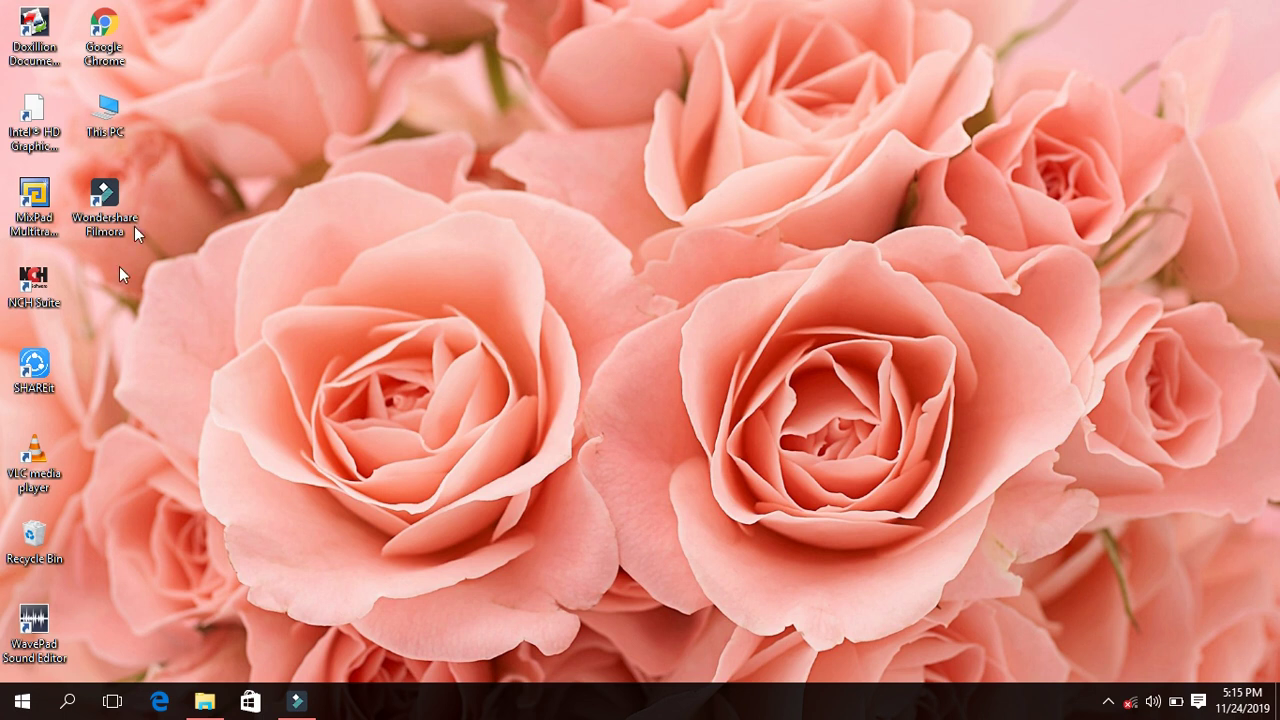
Scatter the Wondershare Filmora, MixPad, NCH Suite and This PC icons to free spots across the desktop.
left_click_drag(117, 213, 468, 210)
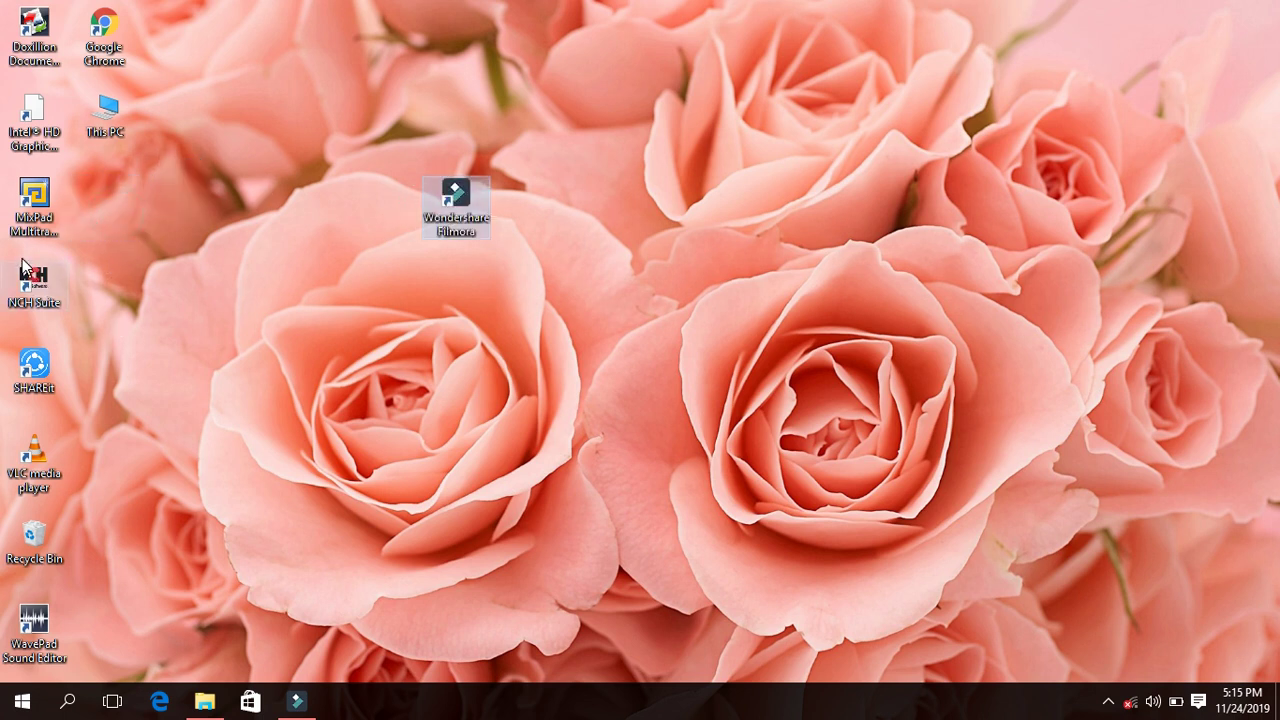
left_click_drag(28, 216, 590, 471)
left_click_drag(46, 281, 860, 181)
left_click_drag(122, 40, 726, 64)
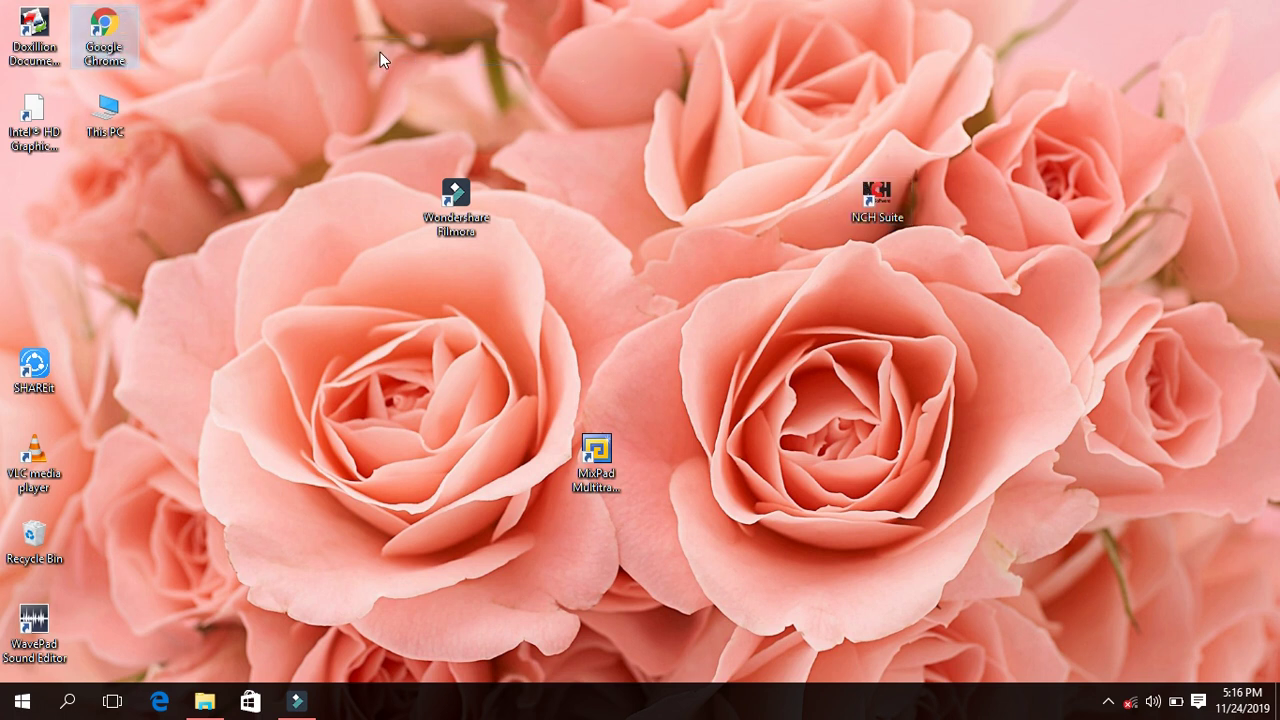
left_click_drag(121, 115, 1004, 65)
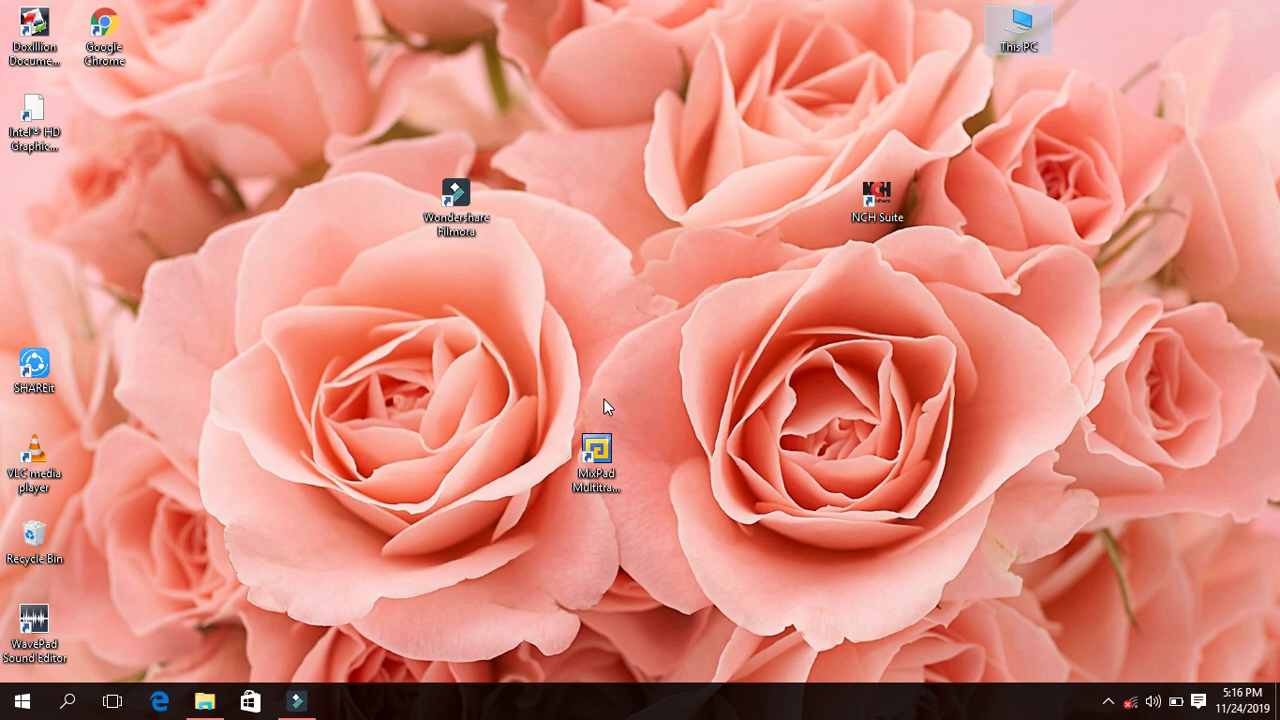
Sort the scattered desktop icons by item type.
right_click(617, 199)
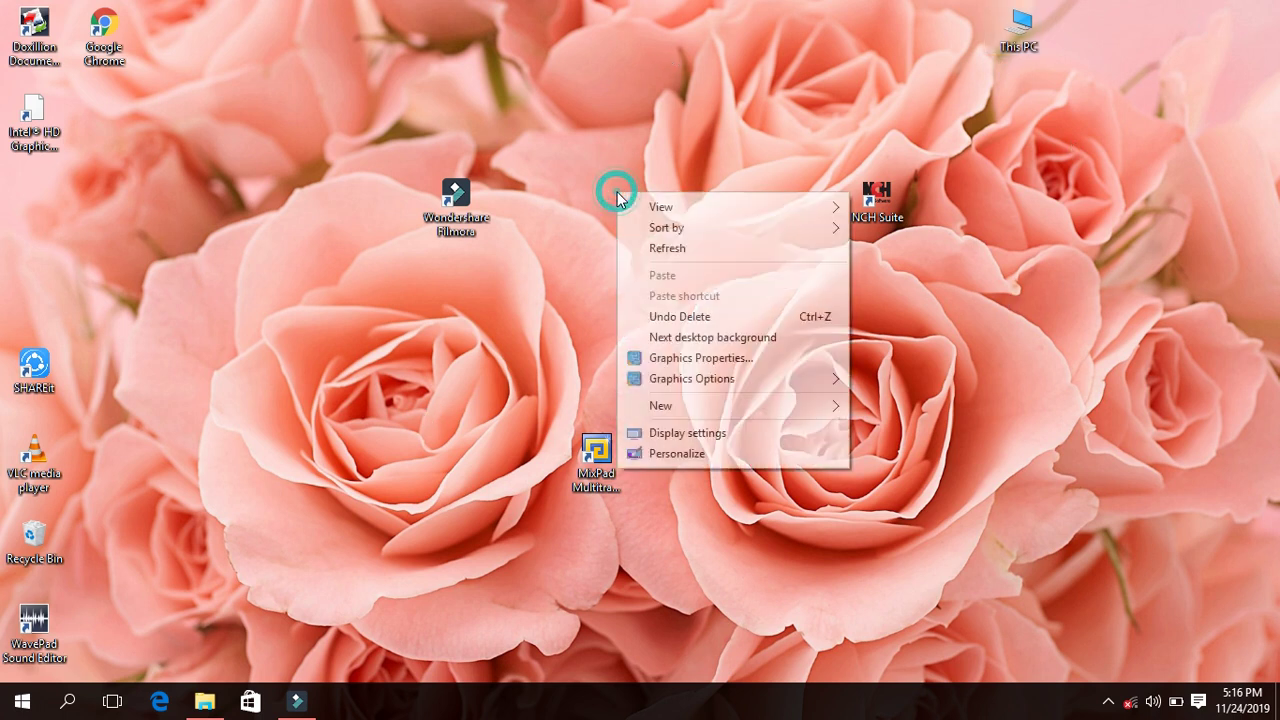
mouse_move(695, 228)
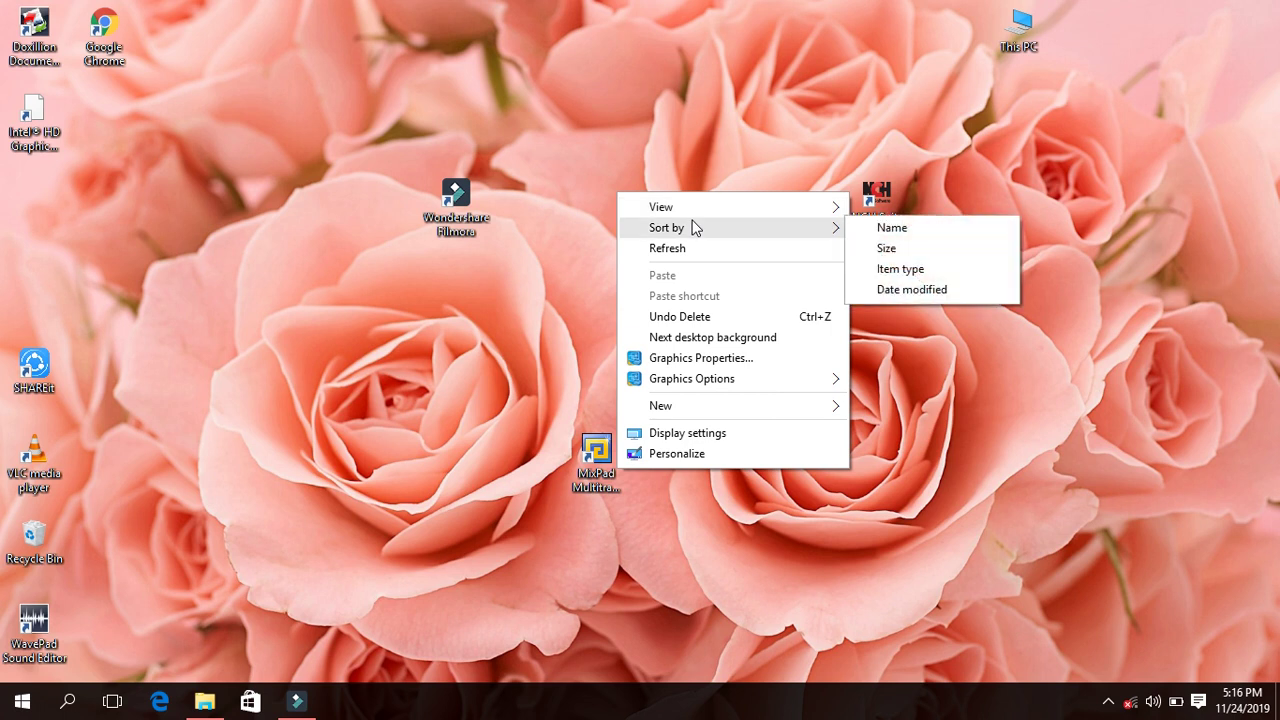
mouse_move(757, 237)
left_click(927, 272)
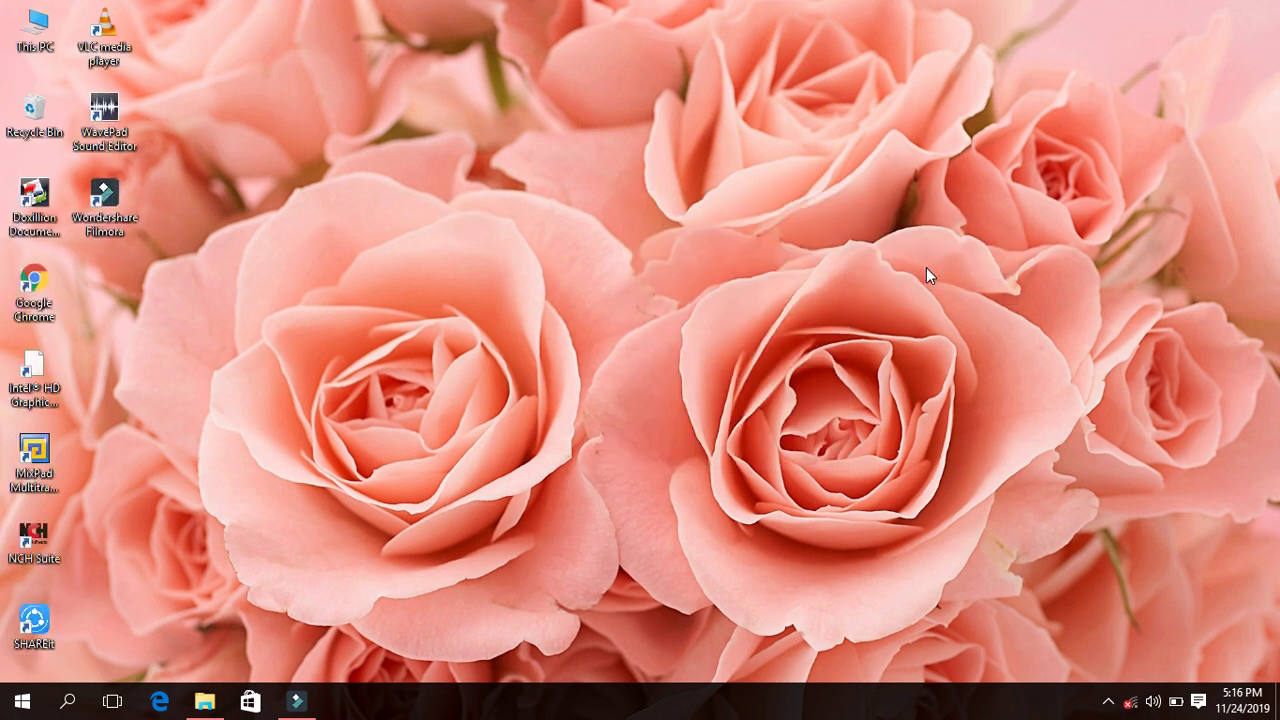
Move the Wondershare Filmora shortcut to the middle of the desktop and turn on Auto arrange icons.
left_click_drag(130, 178, 693, 174)
left_click(516, 223)
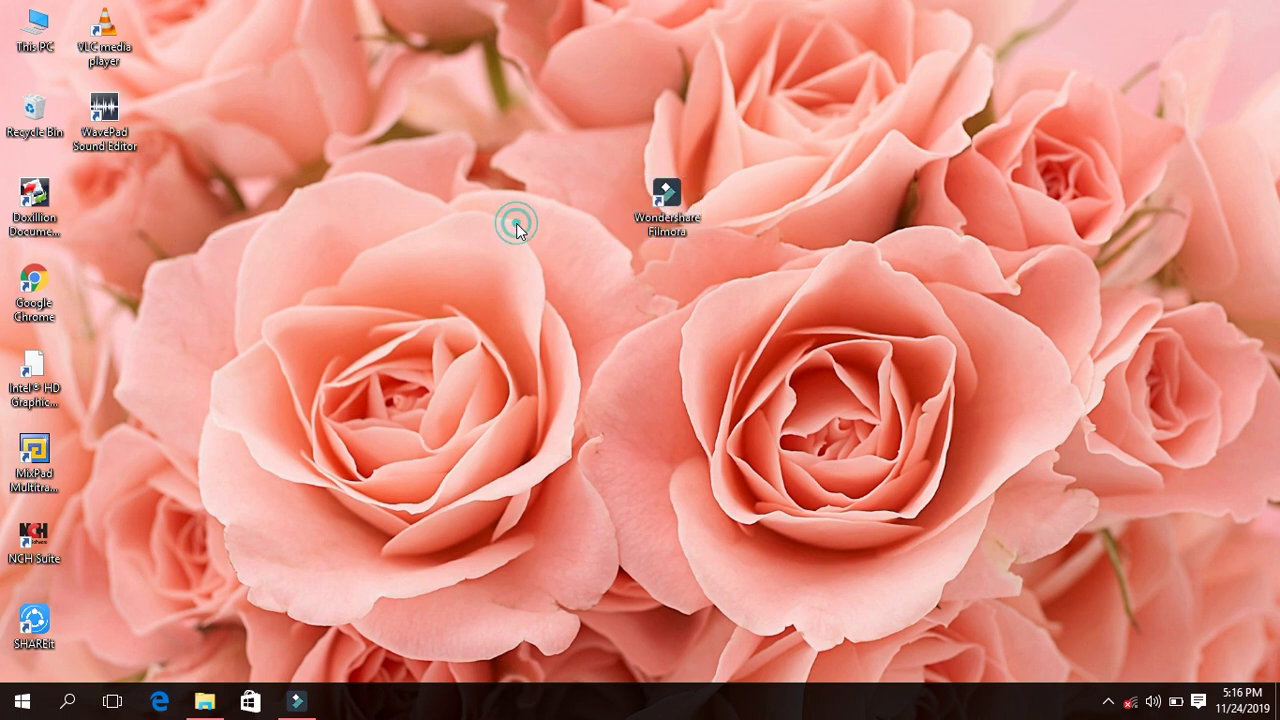
left_click(516, 223)
right_click(516, 223)
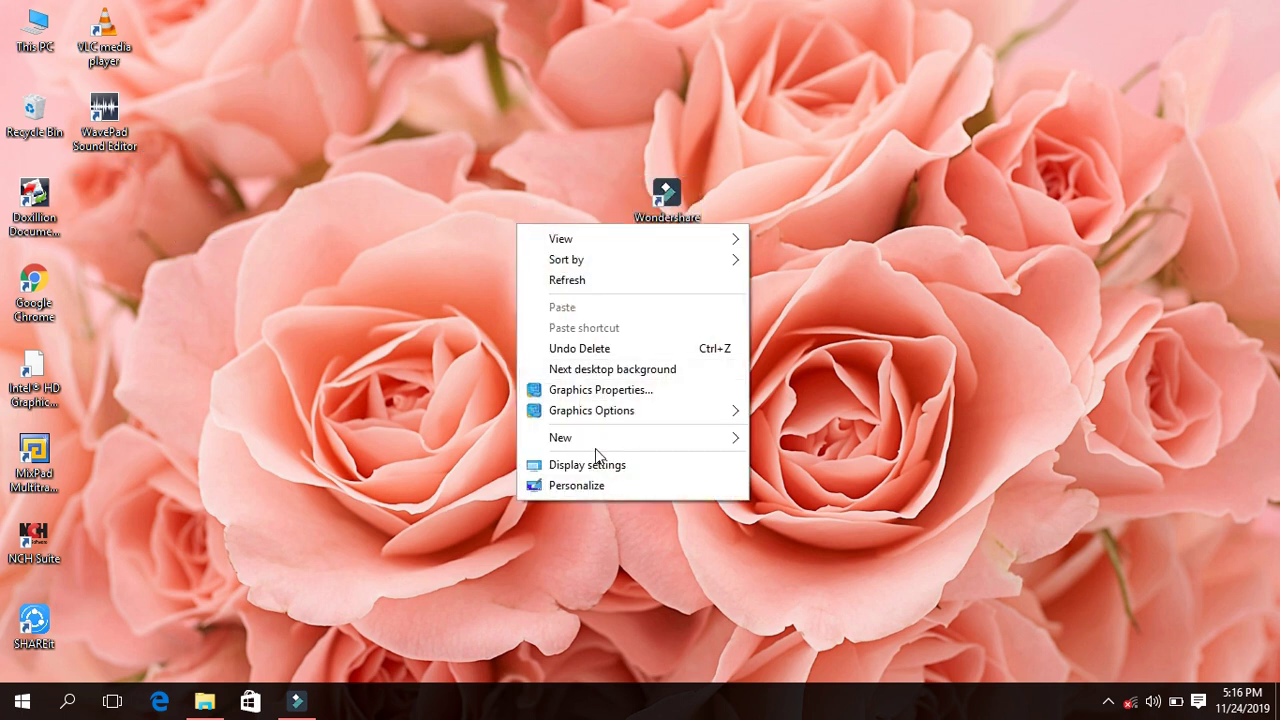
mouse_move(594, 266)
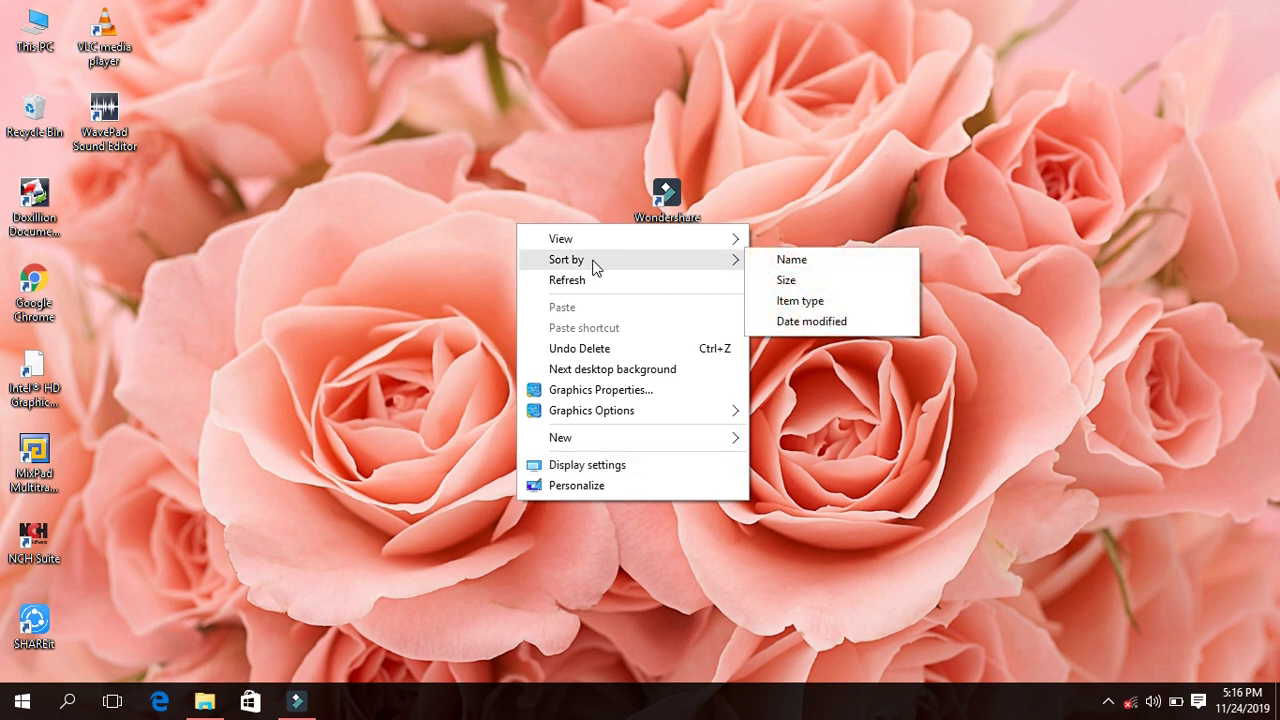
mouse_move(605, 245)
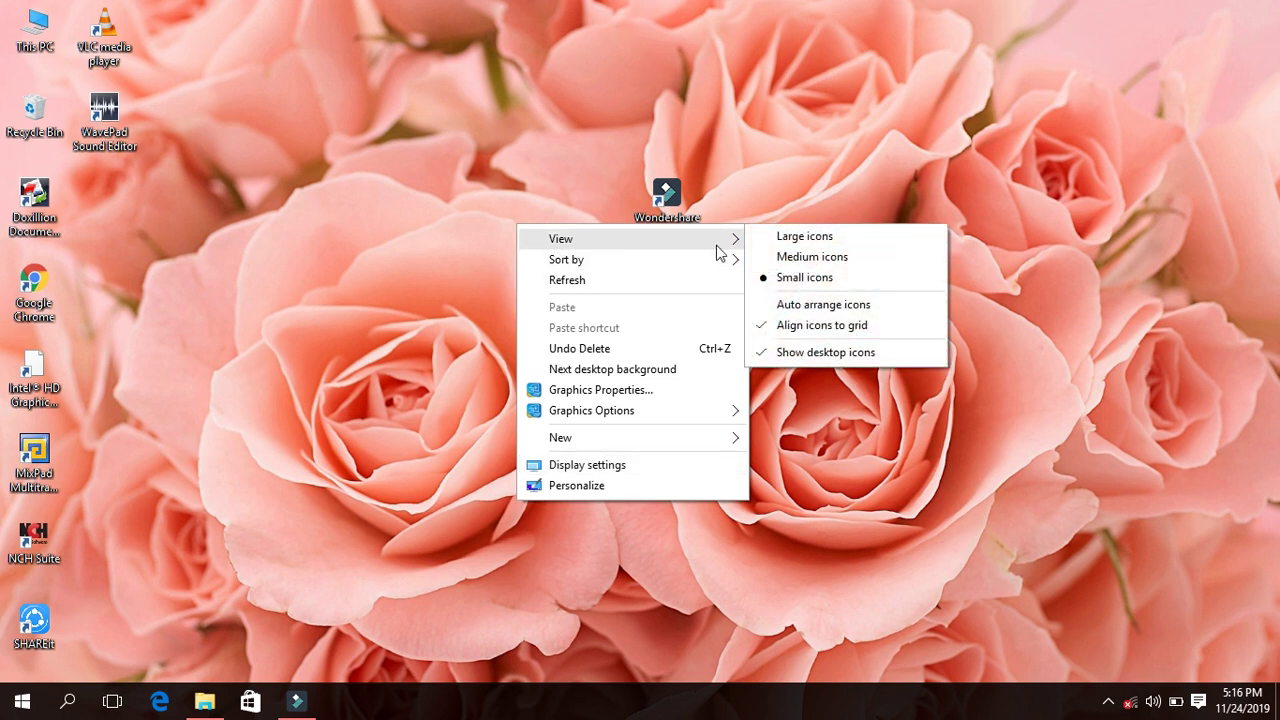
left_click(885, 304)
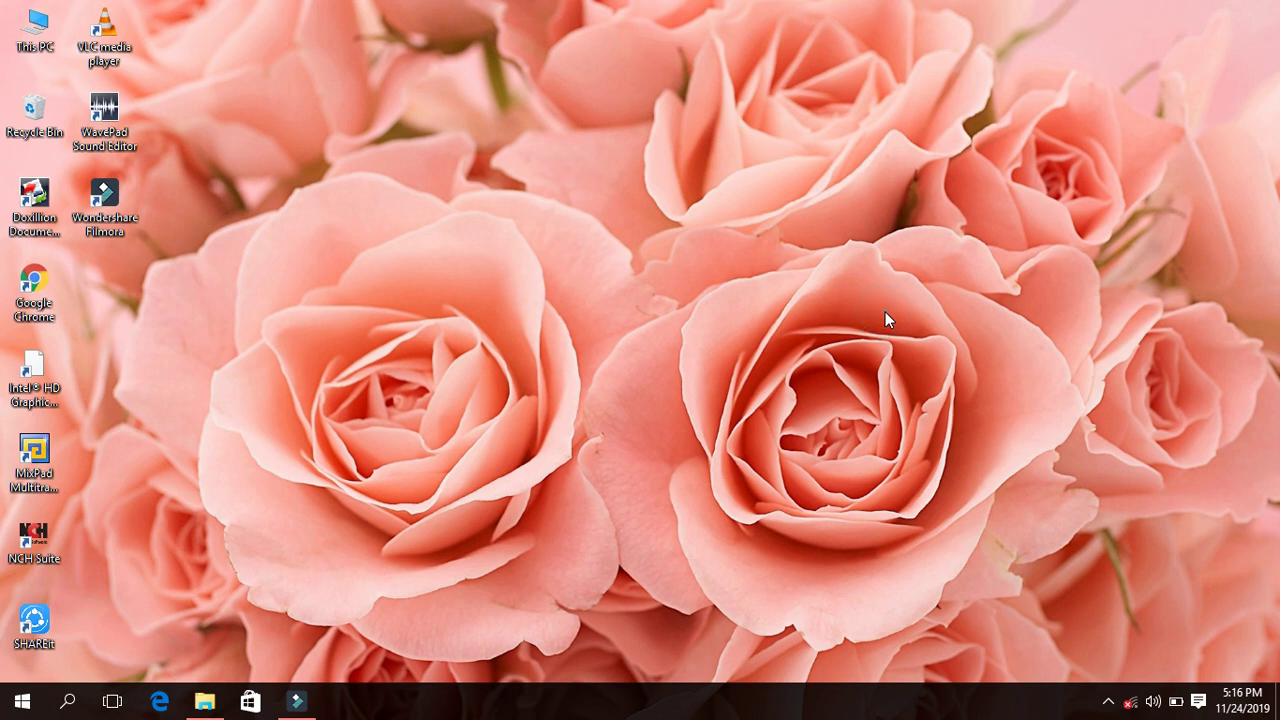
Try to move the WavePad, Google Chrome and MixPad icons out onto the open desktop with auto arrange on.
left_click(106, 200)
left_click_drag(120, 100, 791, 186)
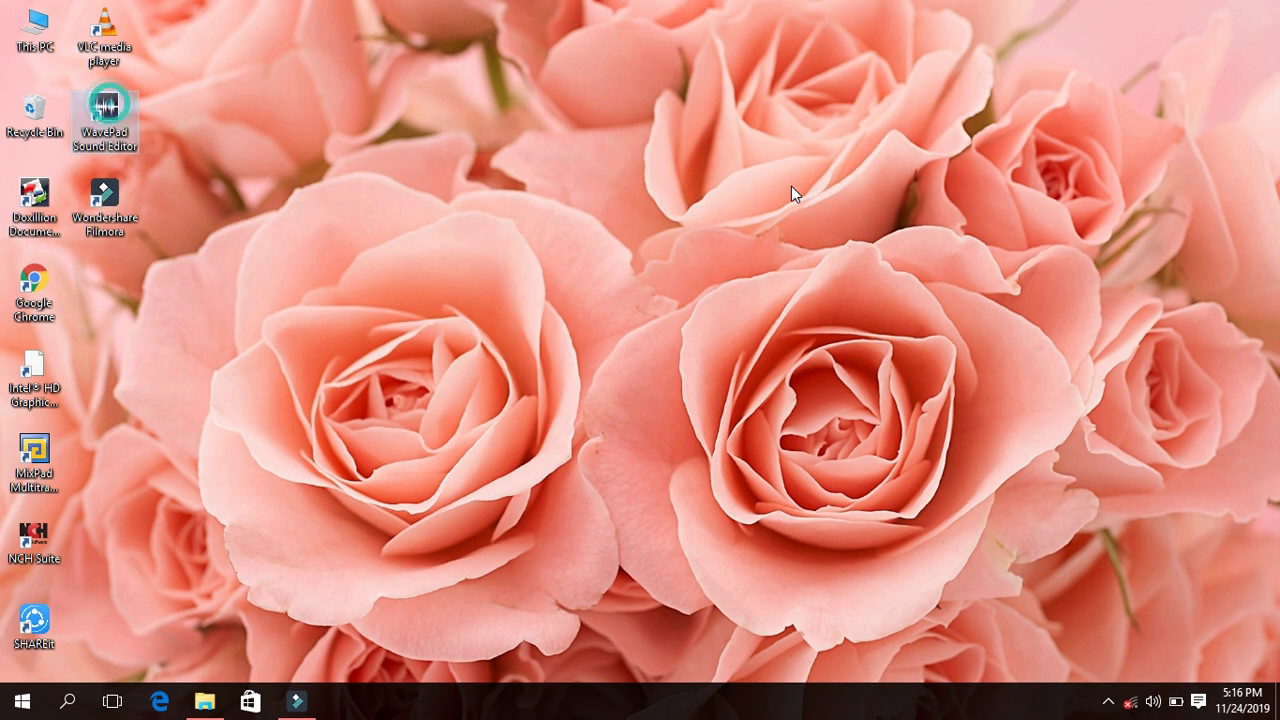
left_click_drag(16, 310, 565, 345)
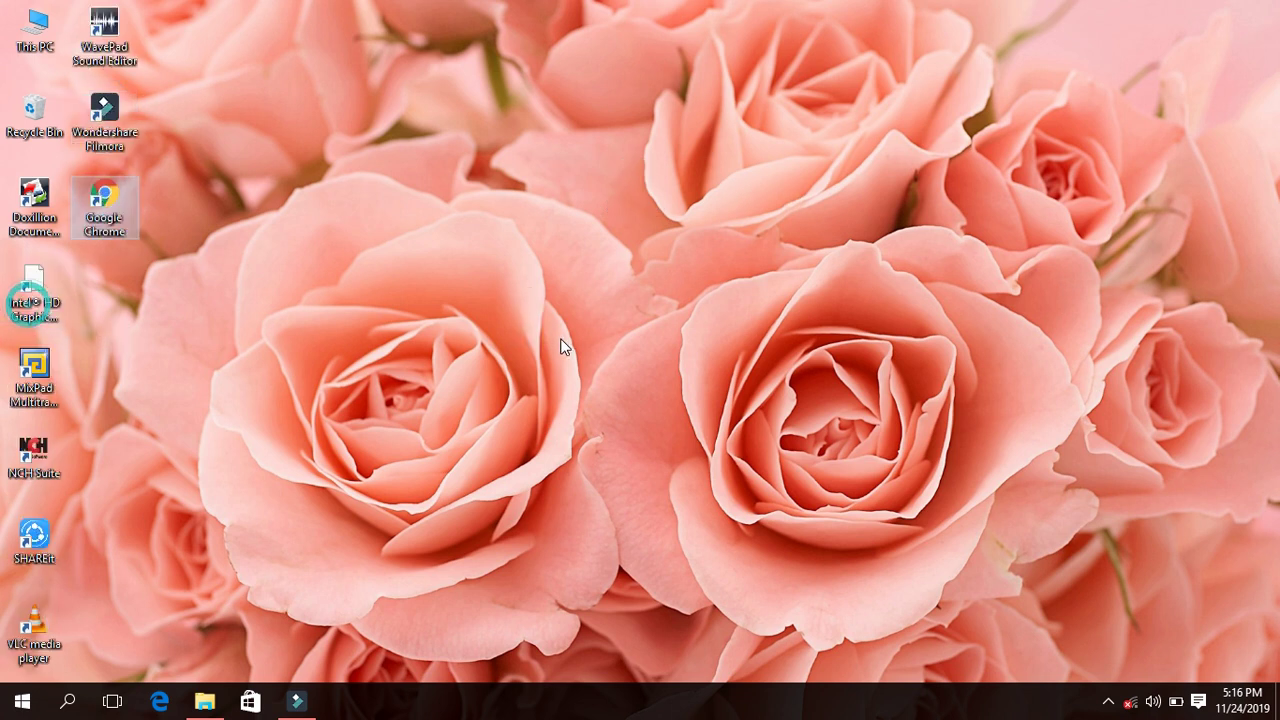
left_click_drag(57, 360, 626, 321)
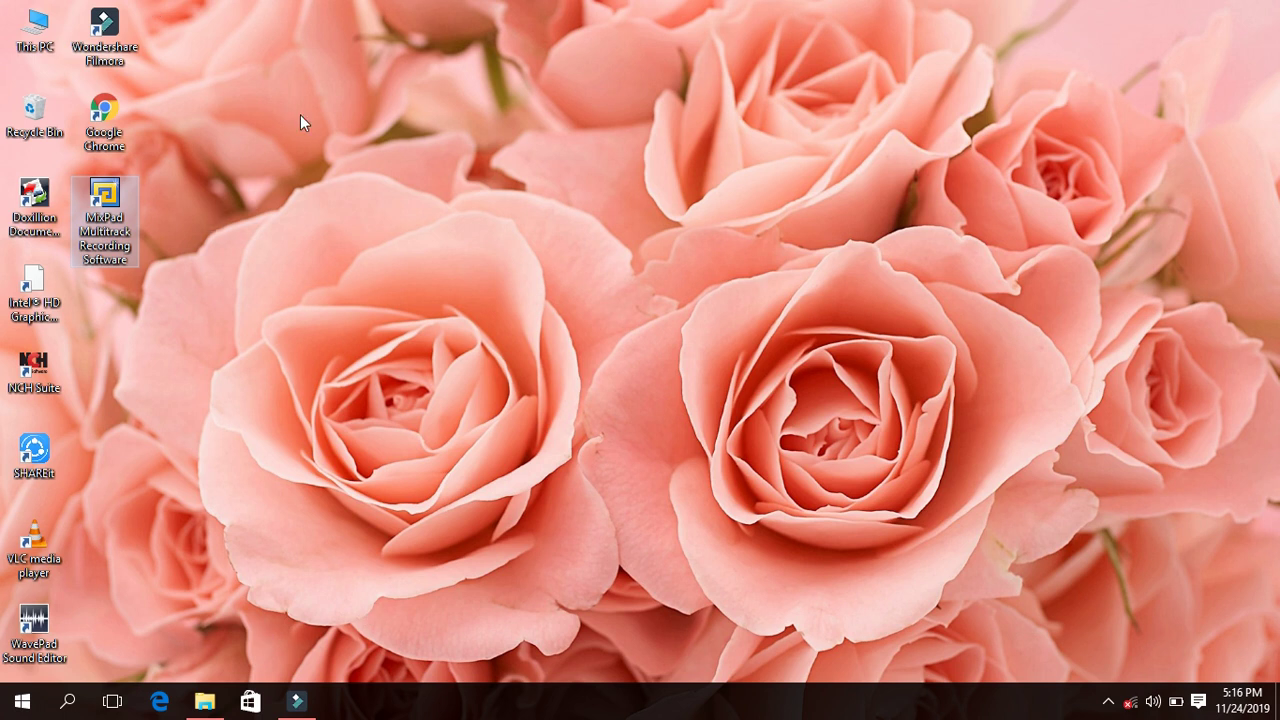
left_click_drag(78, 240, 1072, 206)
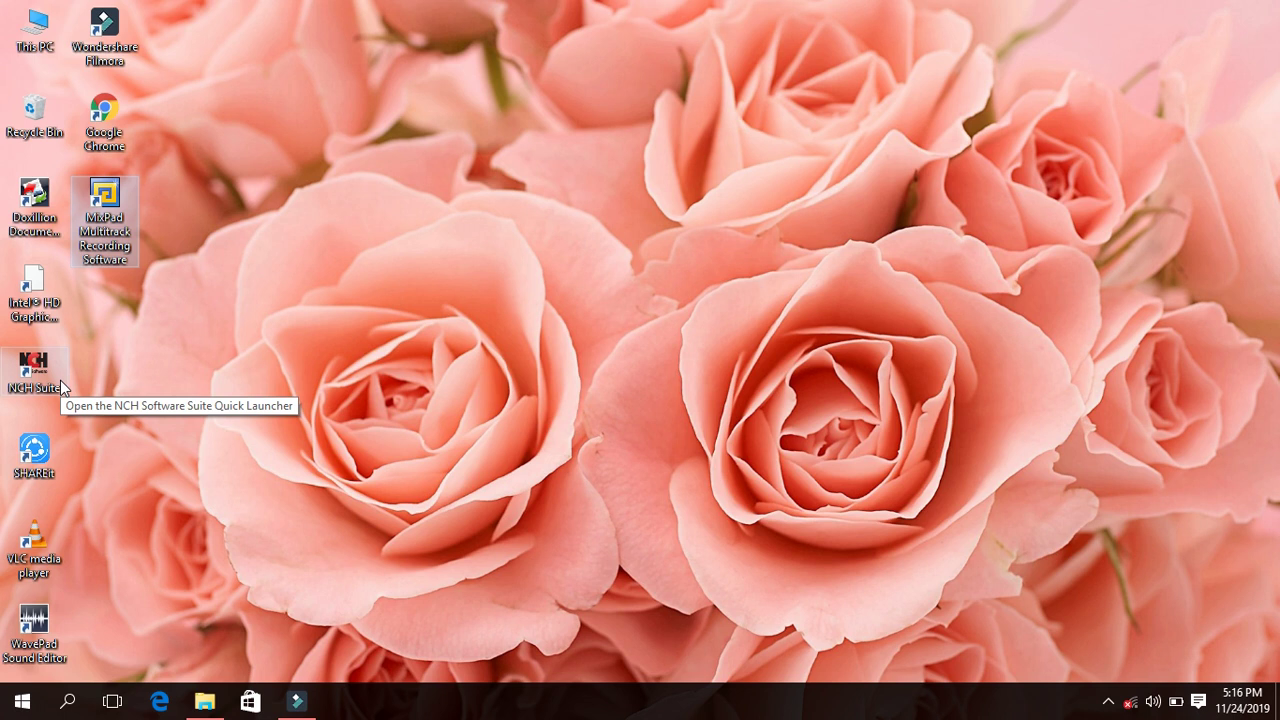